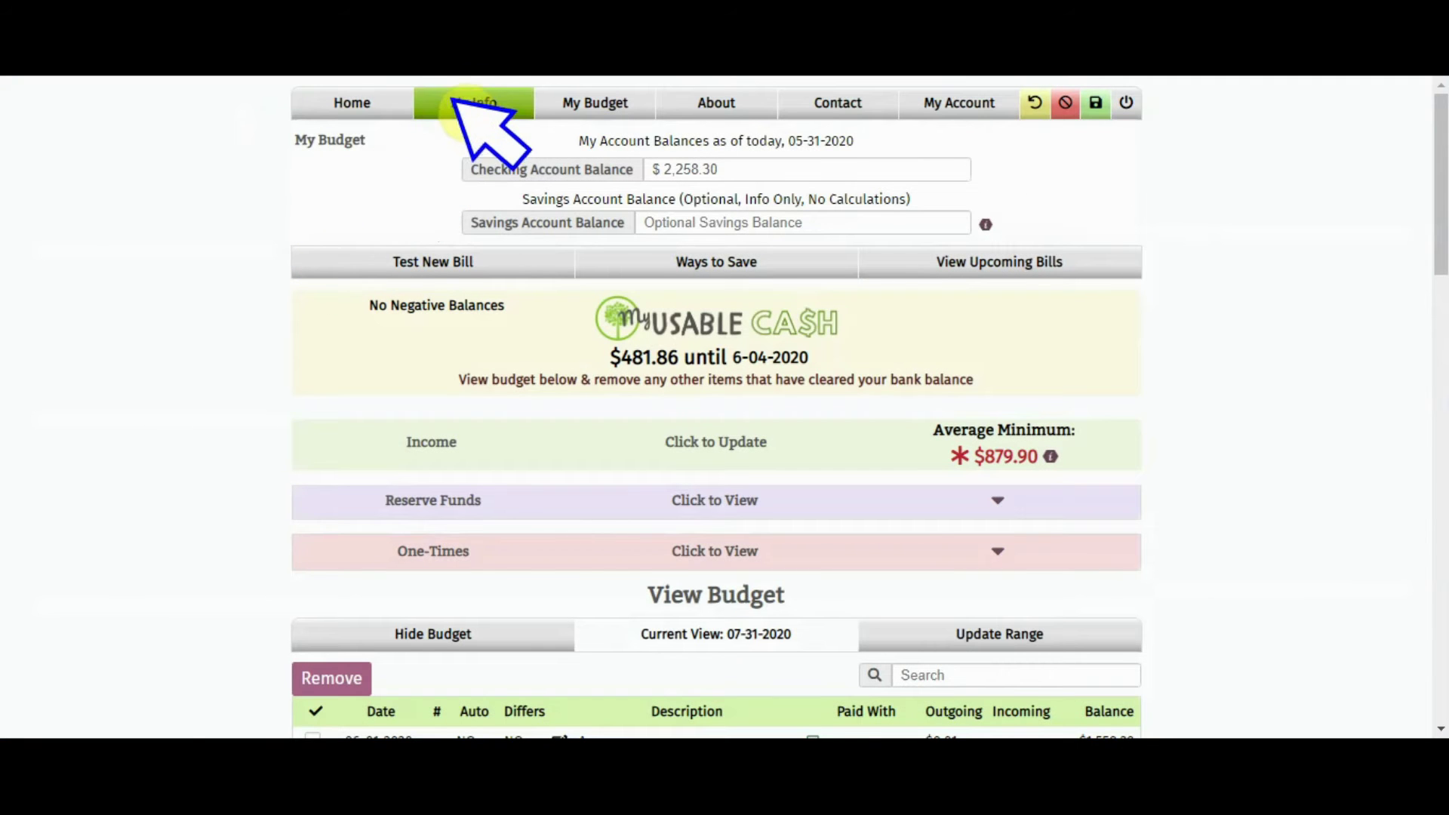
left_click(456, 100)
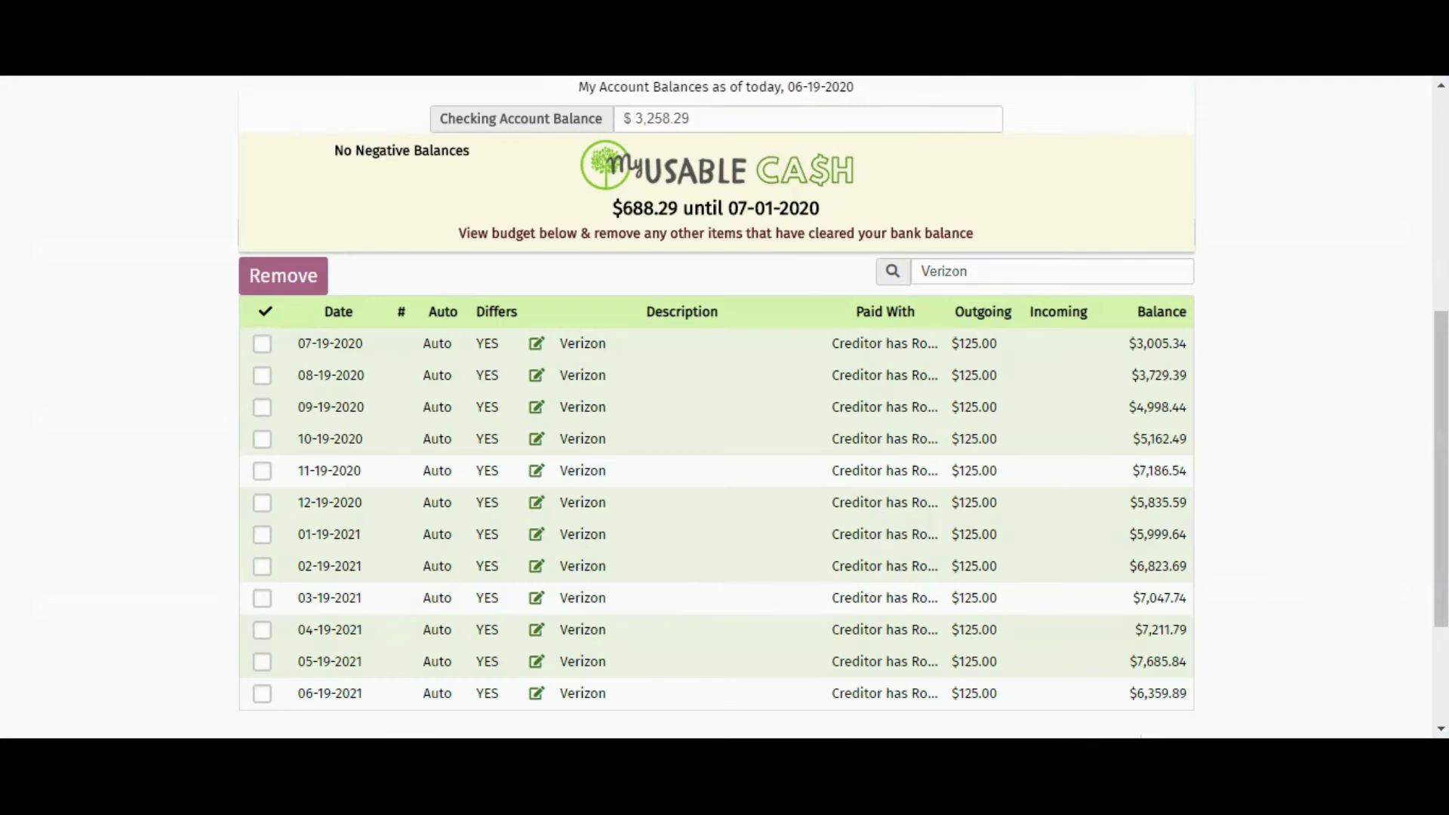
left_click(893, 272)
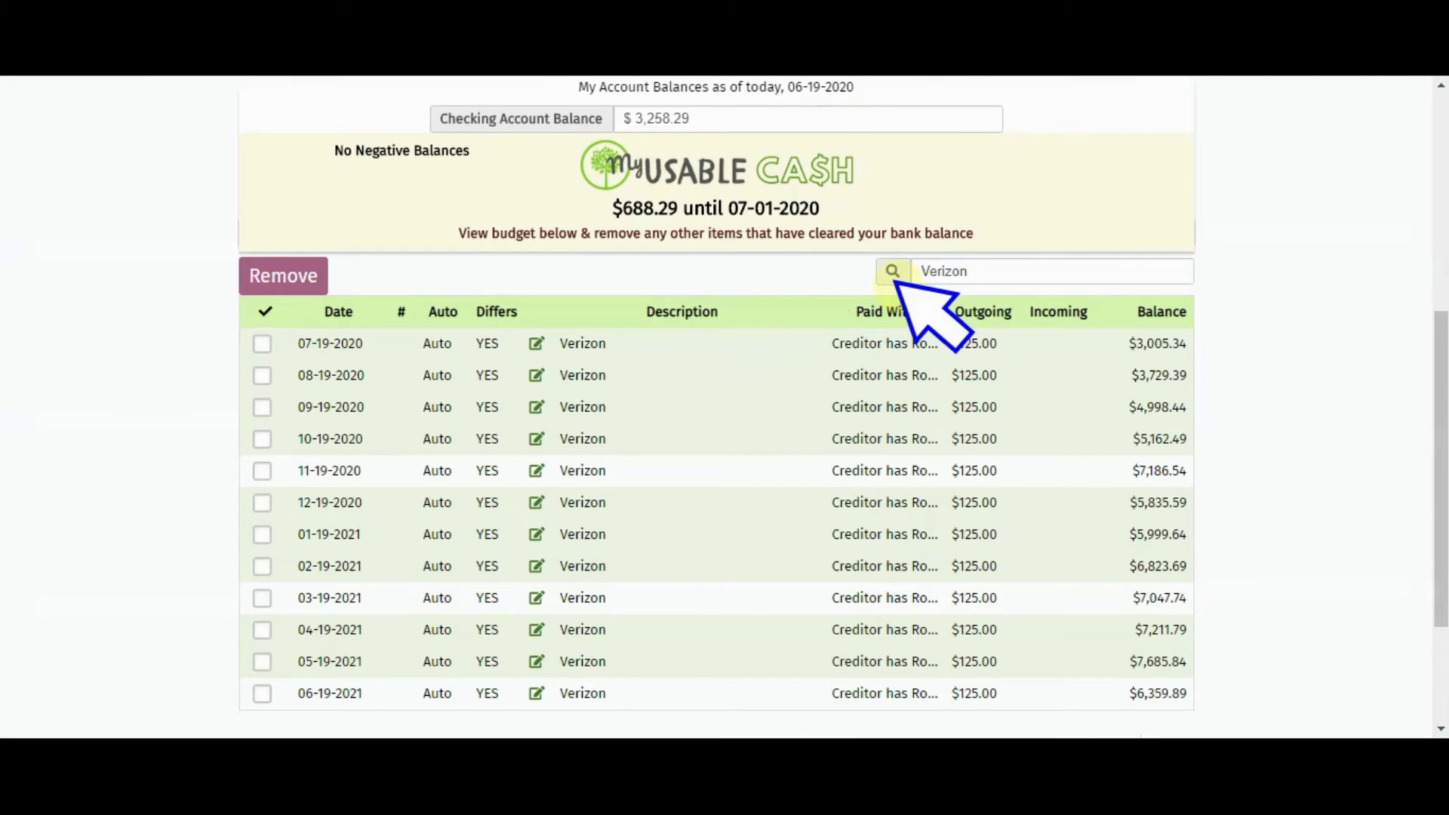
left_click(536, 344)
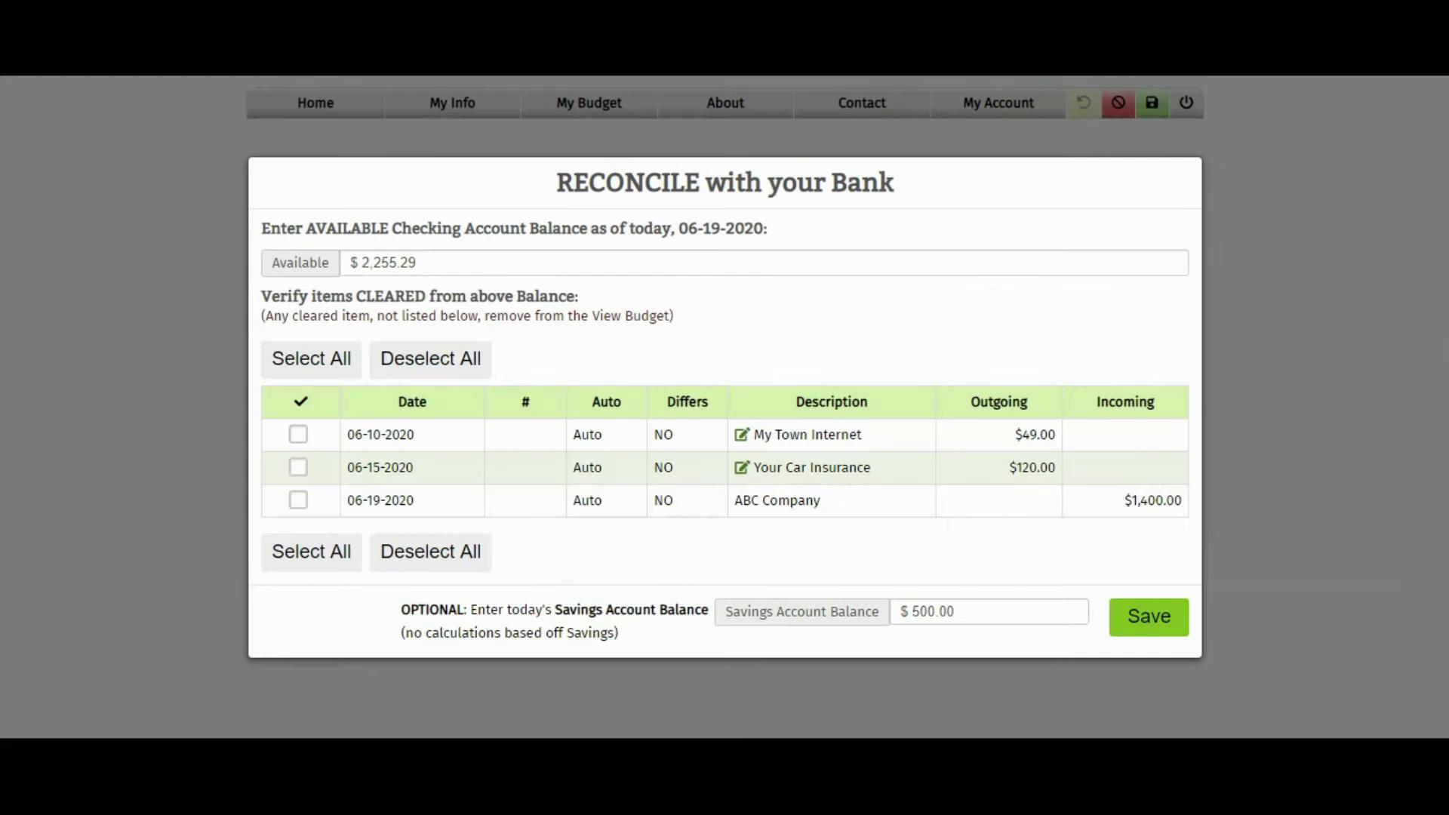
left_click(742, 467)
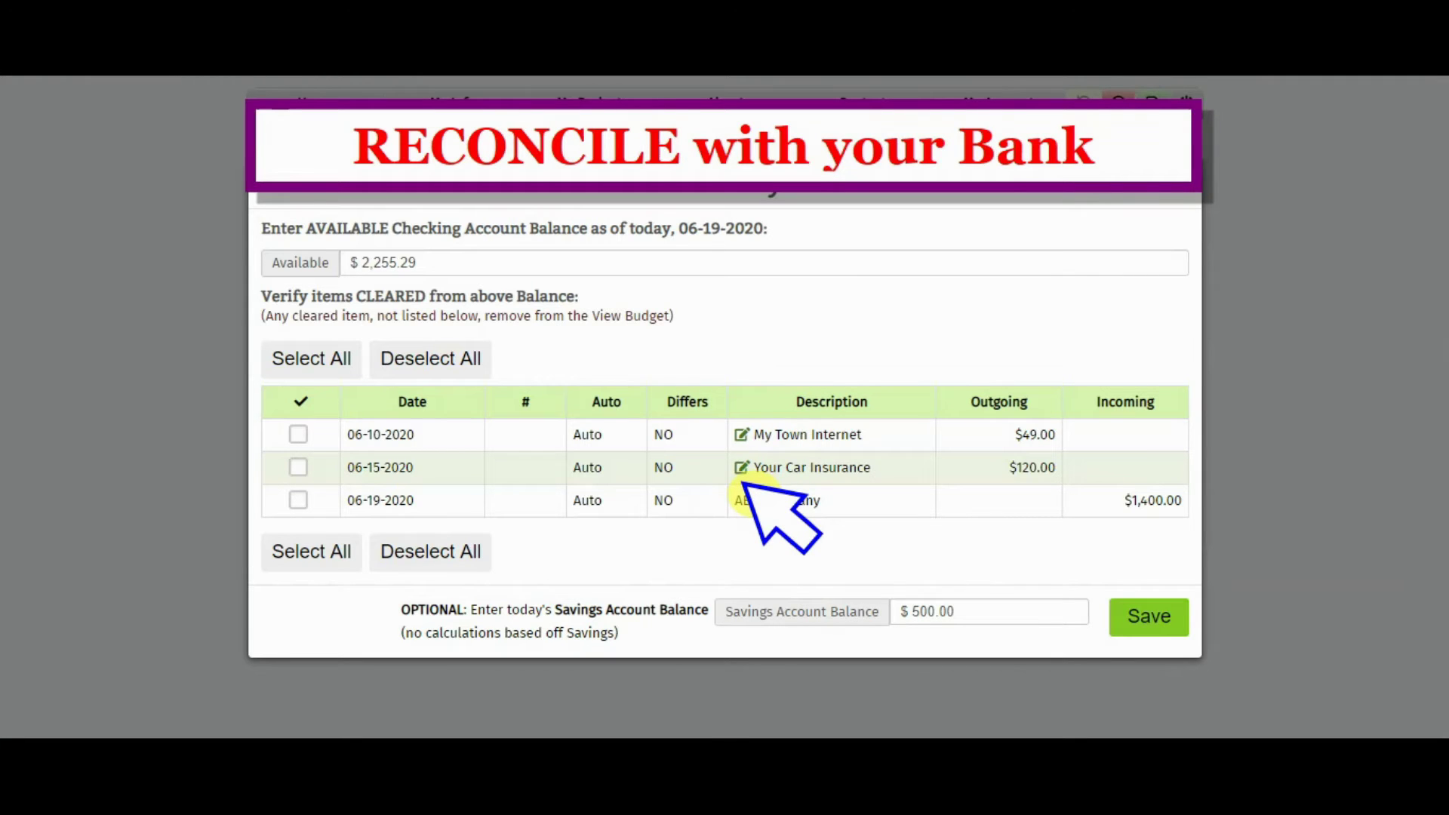
left_click(742, 434)
left_click(855, 659)
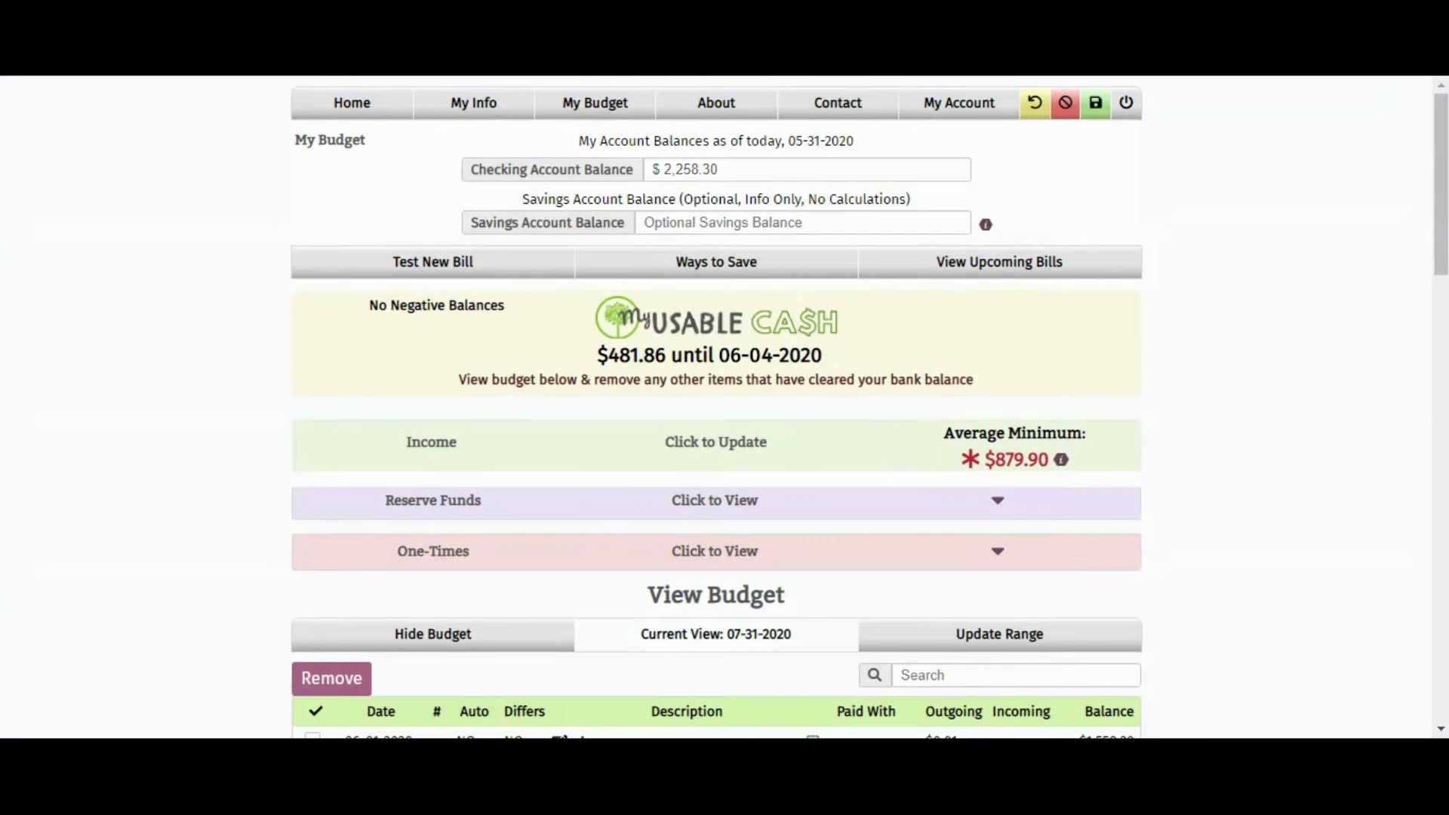
- Open the full Income details from the Income section and add another income entry
left_click(710, 444)
left_click(1008, 483)
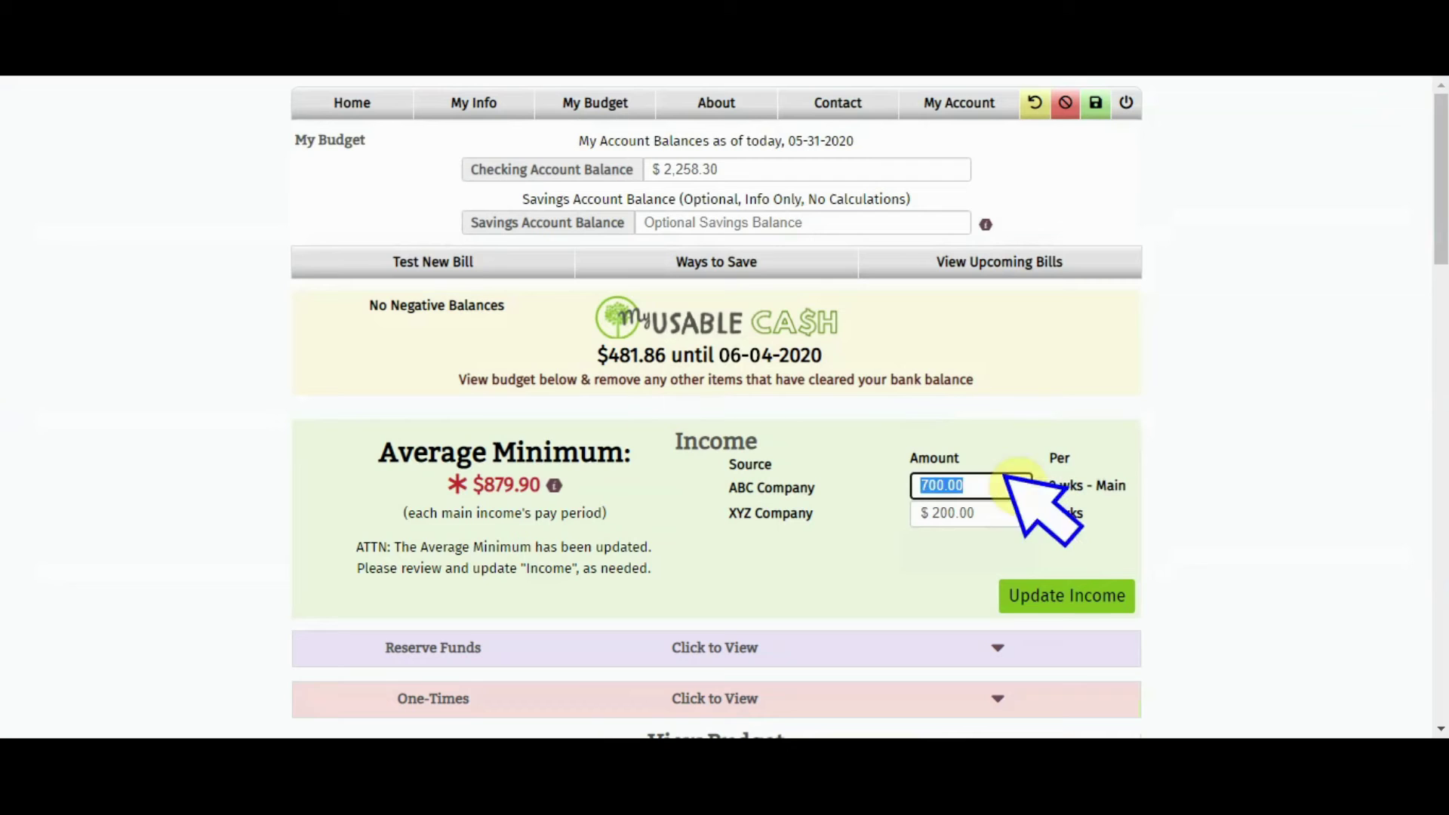
left_click(1008, 512)
left_click(1057, 596)
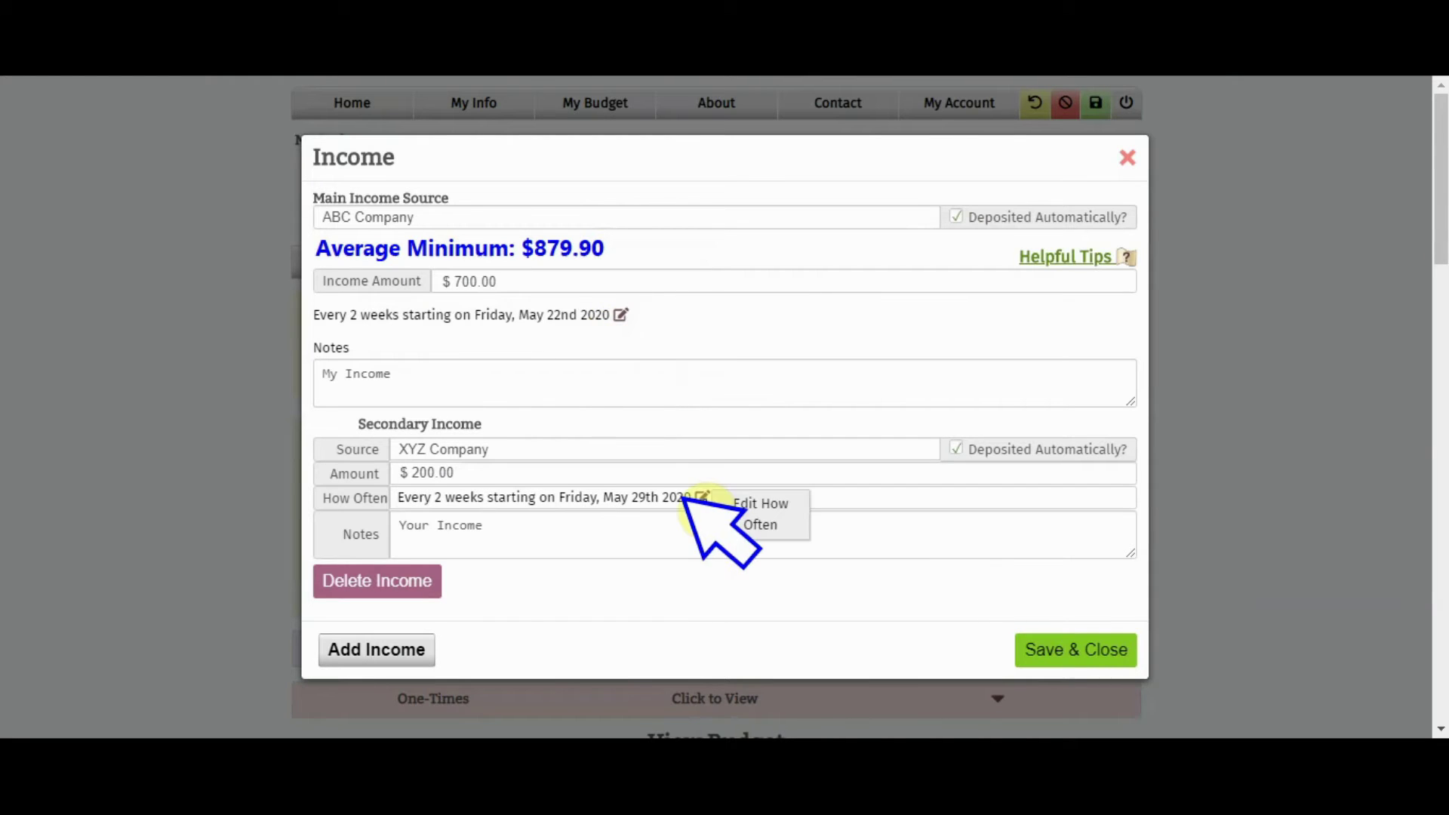
left_click(385, 651)
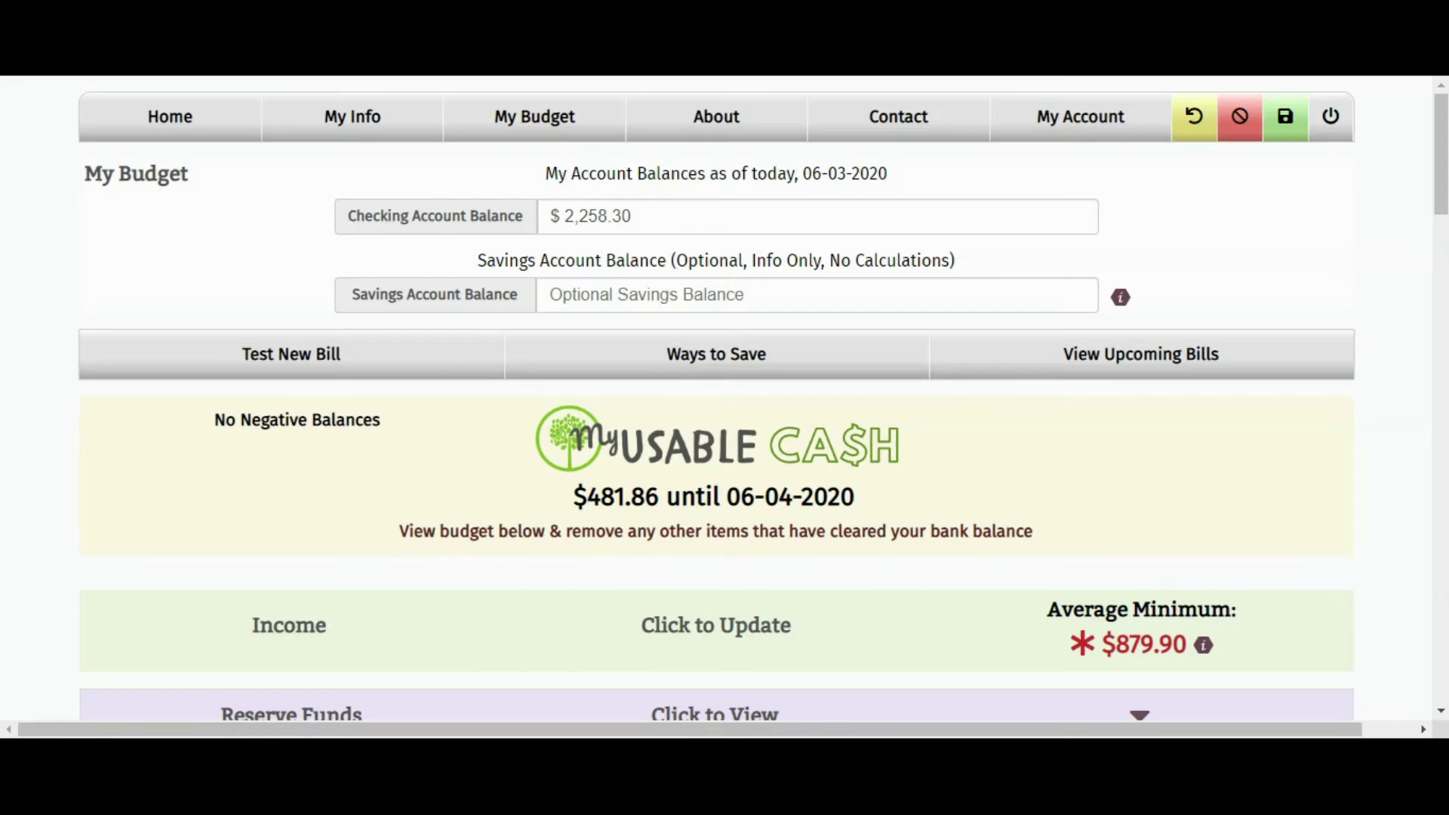
- Update the budget range to show the projected future budget for 5 years
scroll(715, 415, "down", 1)
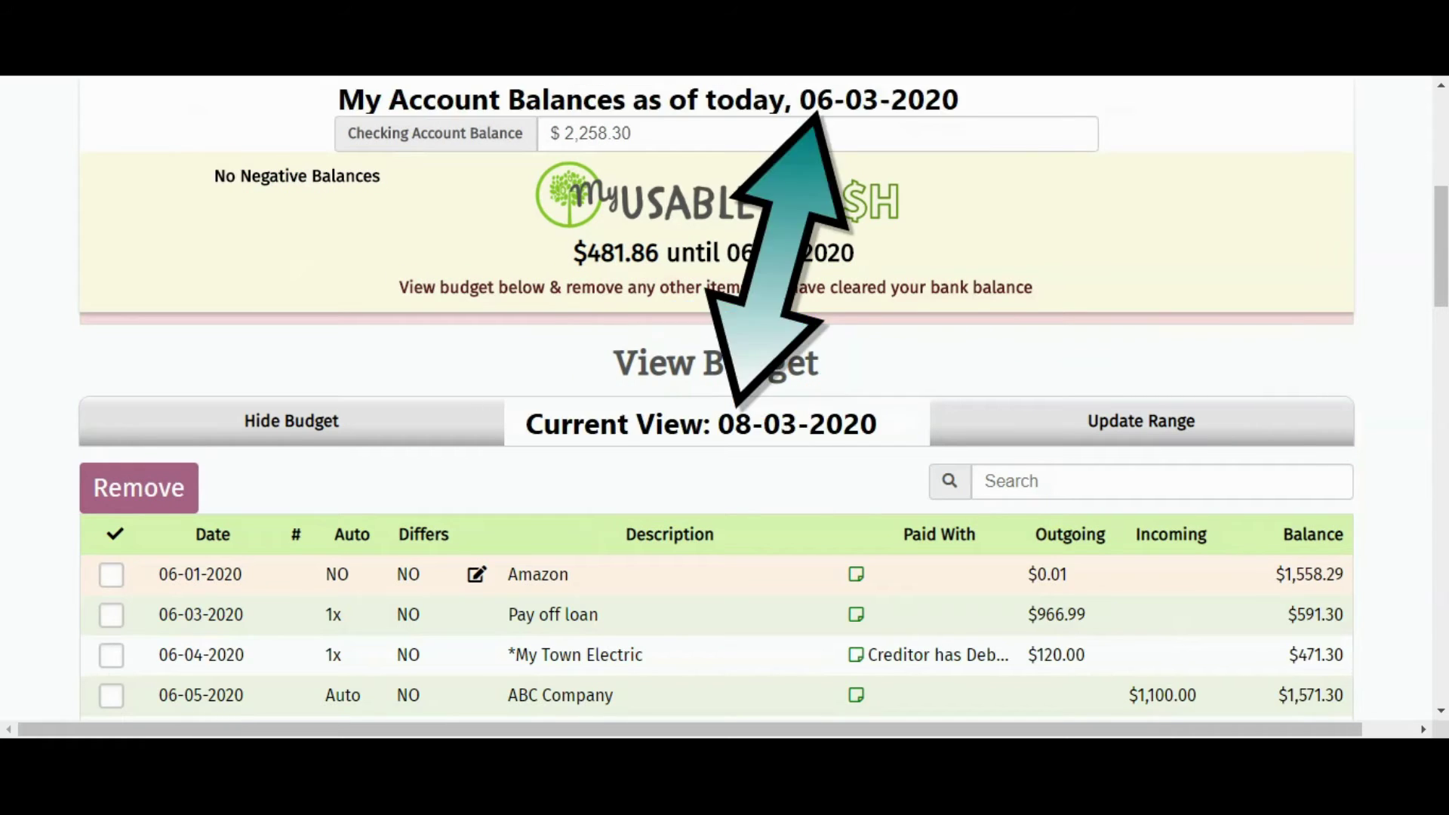
left_click(1186, 420)
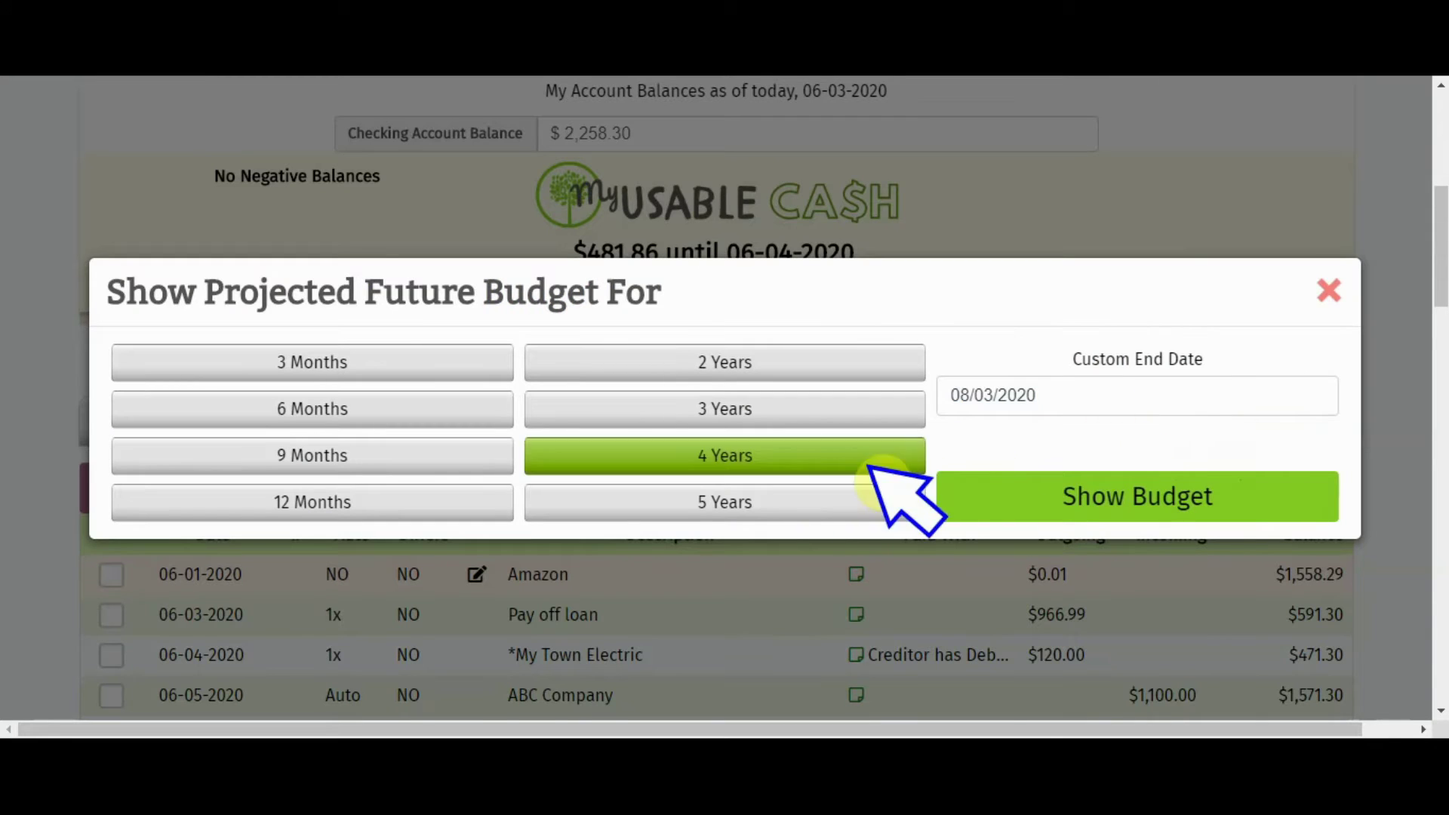
left_click(703, 505)
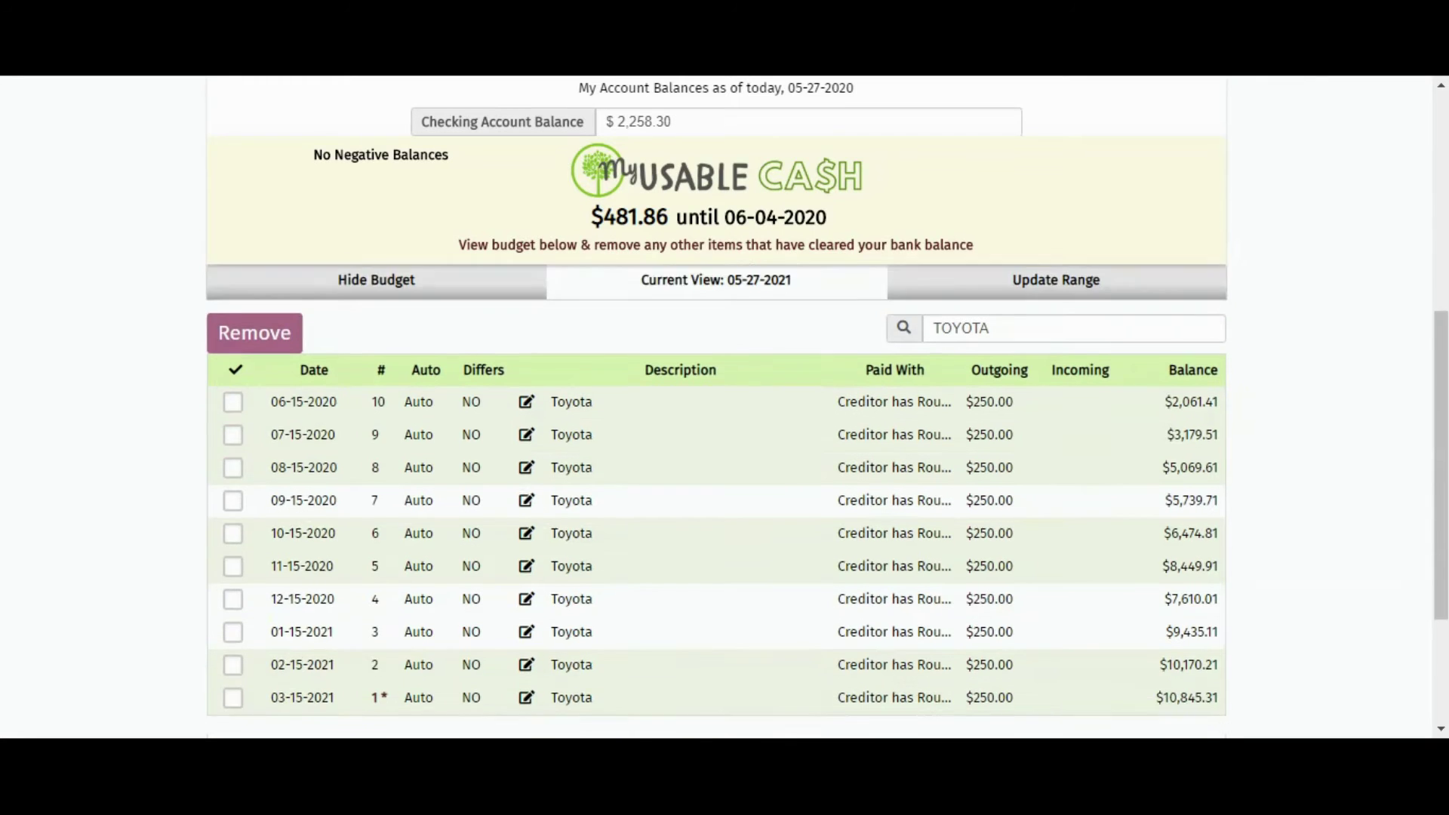
- Mark the 05-15-2020 Toyota payment as cleared in the bank reconciliation and save it
scroll(715, 422, "down", 5)
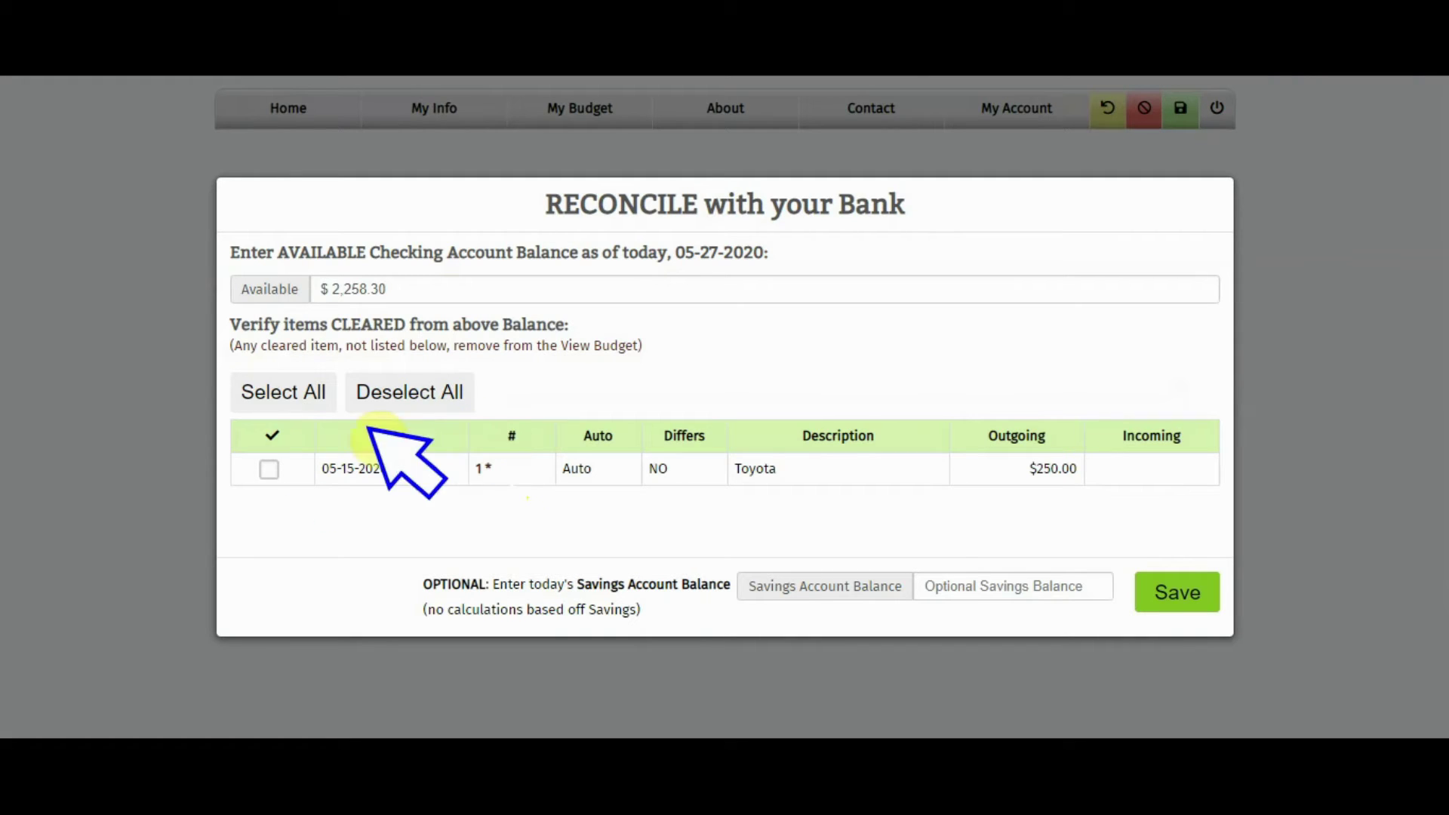
left_click(269, 469)
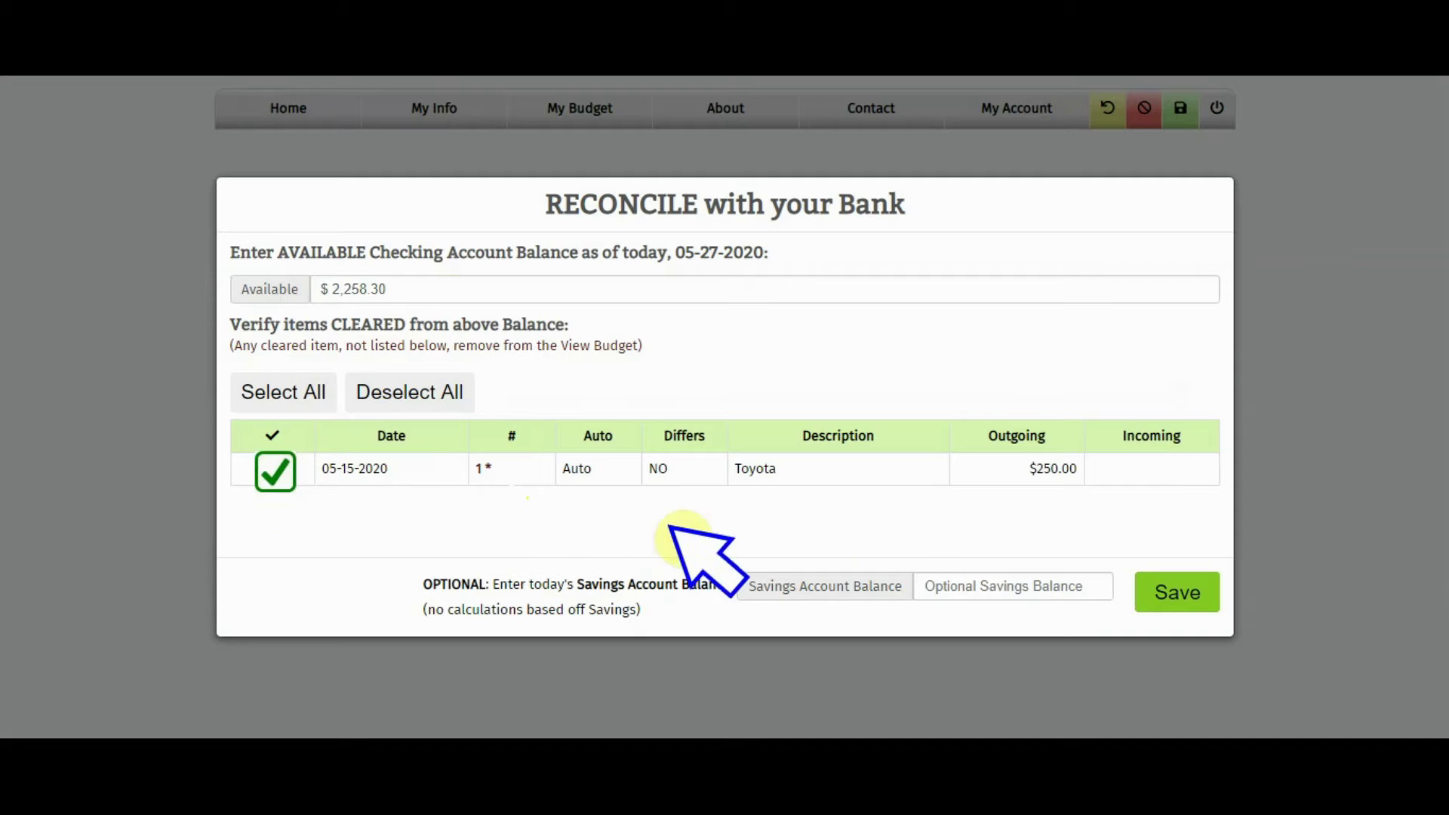
left_click(1173, 592)
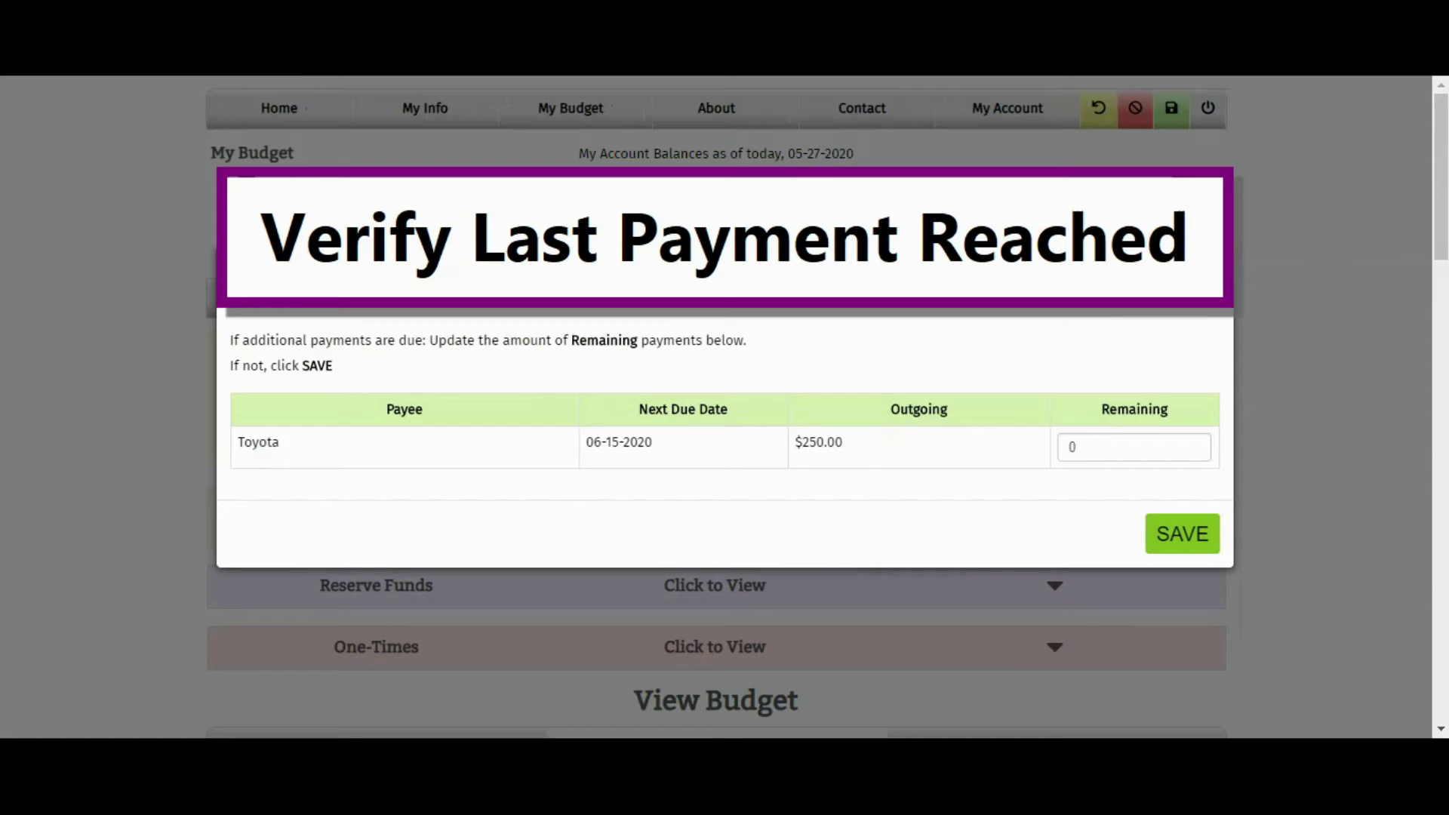
- Set Toyota's remaining payments to 0 in the last payment verification and save it
double_click(1192, 447)
type("3")
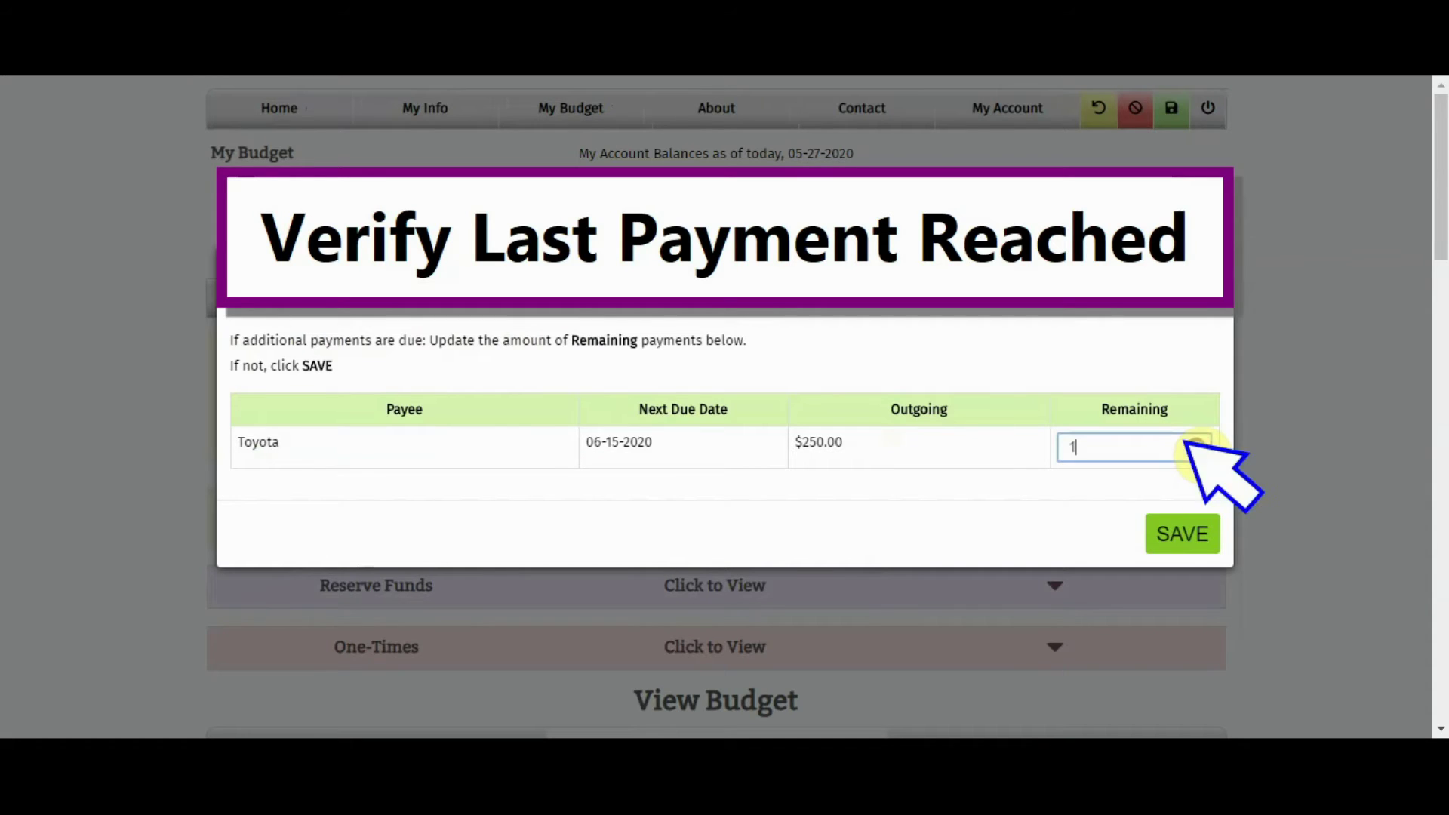
key("BackSpace")
type("0")
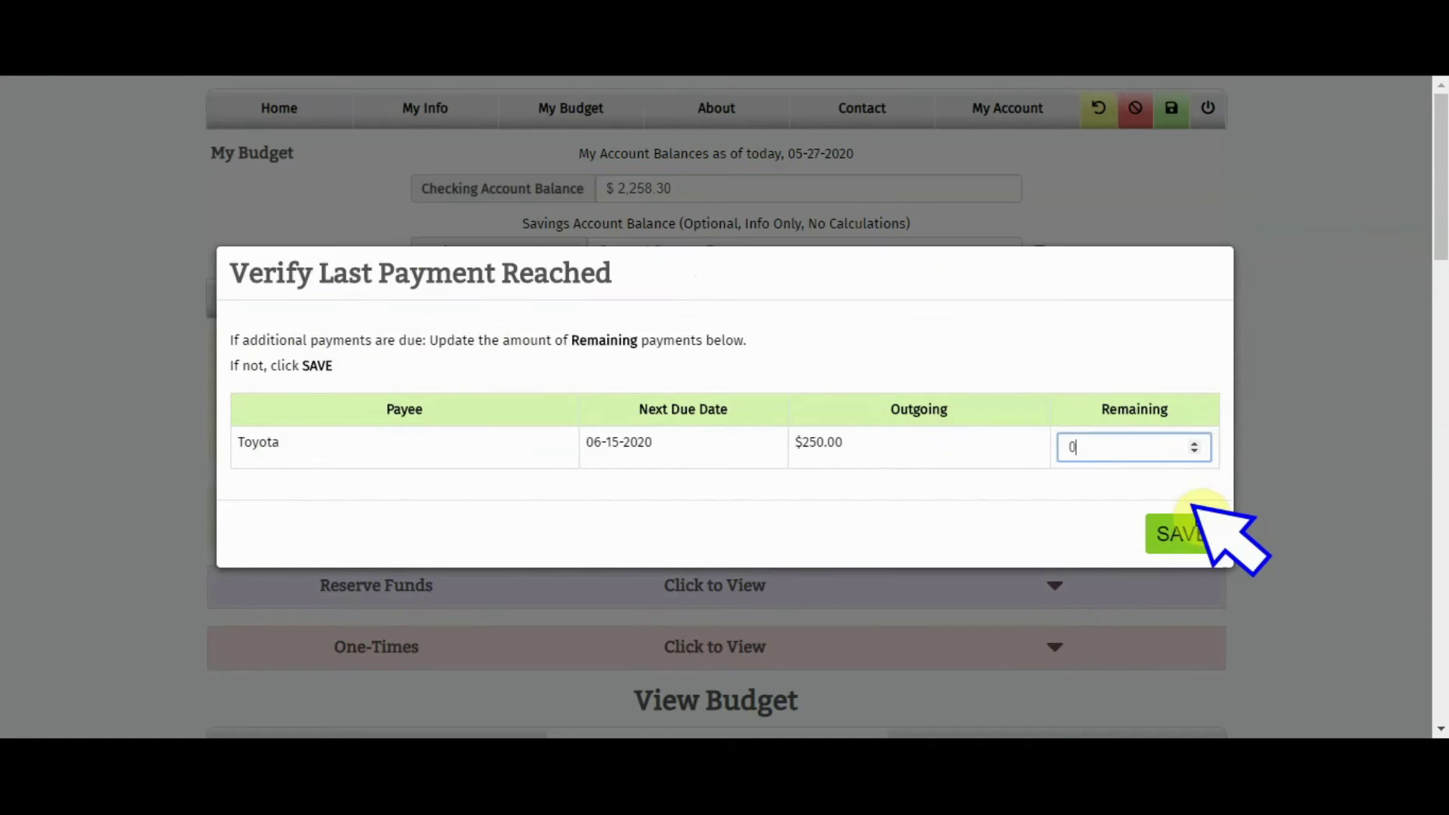
left_click(1192, 530)
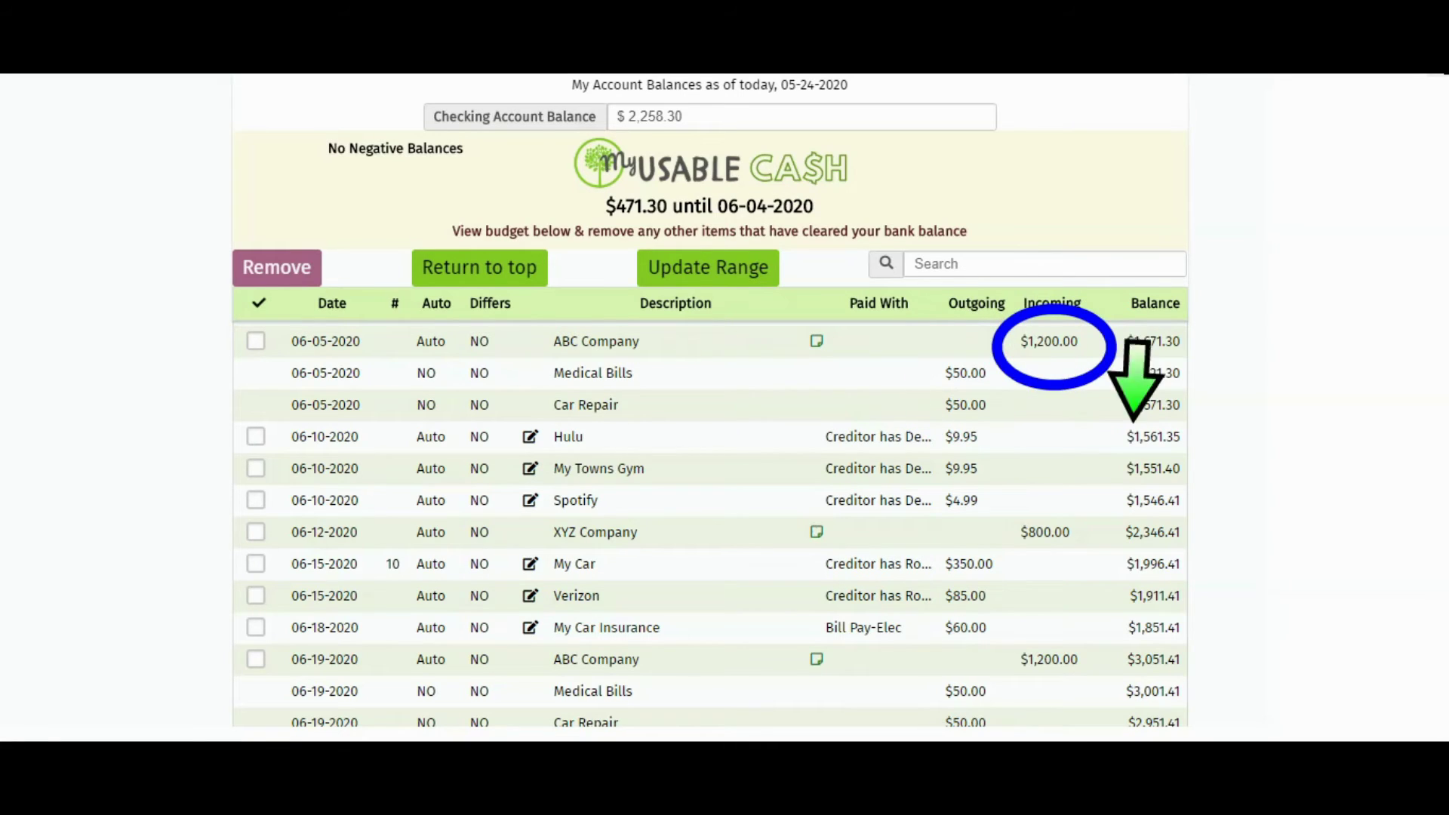
- Raise the Car Repair reserve fund's number of times to 8 and enter $200.00 as its used amount
left_click(644, 380)
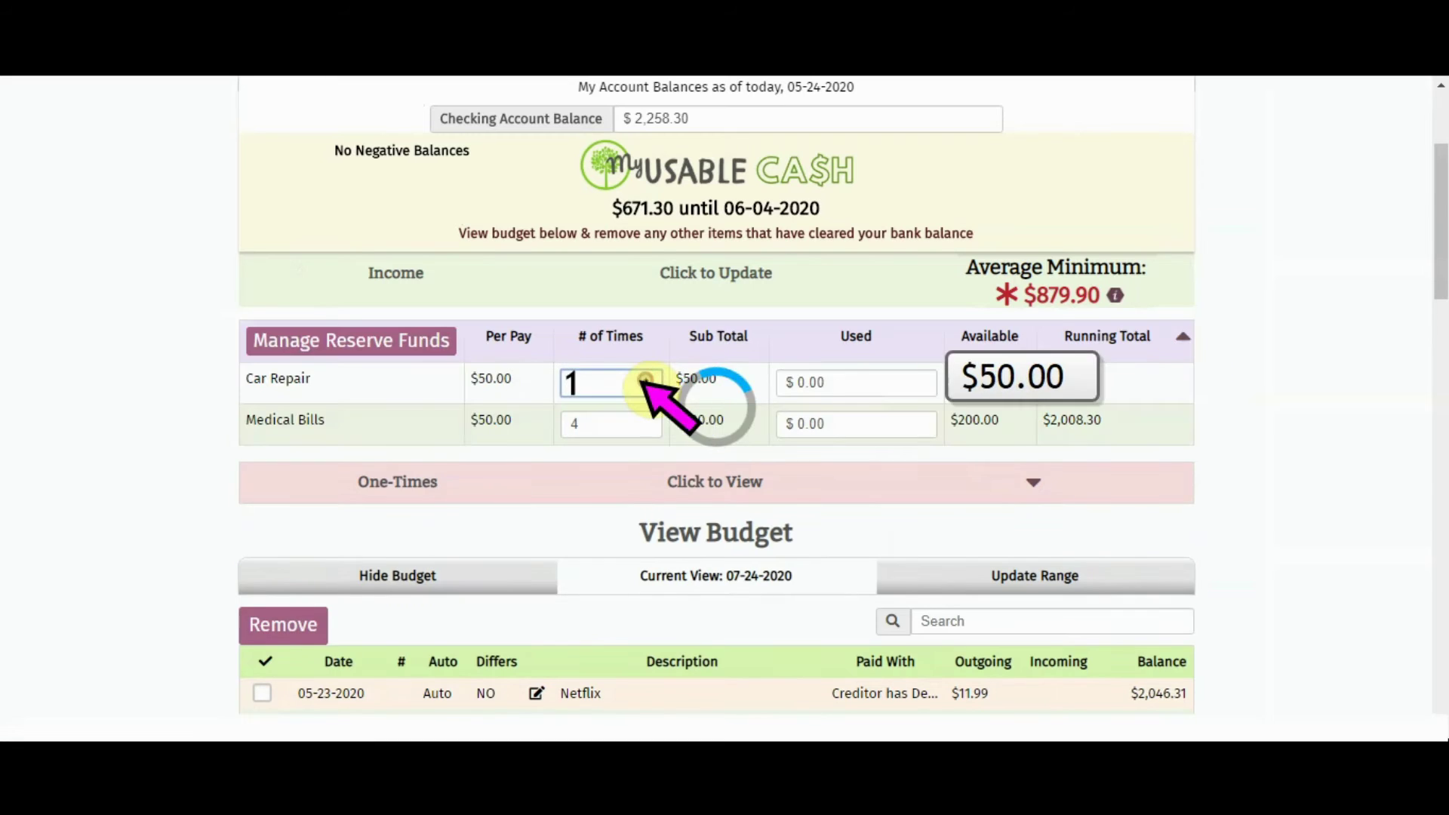
left_click(644, 379)
left_click(644, 380)
left_click(644, 379)
left_click(643, 379)
left_click(644, 380)
left_click(644, 379)
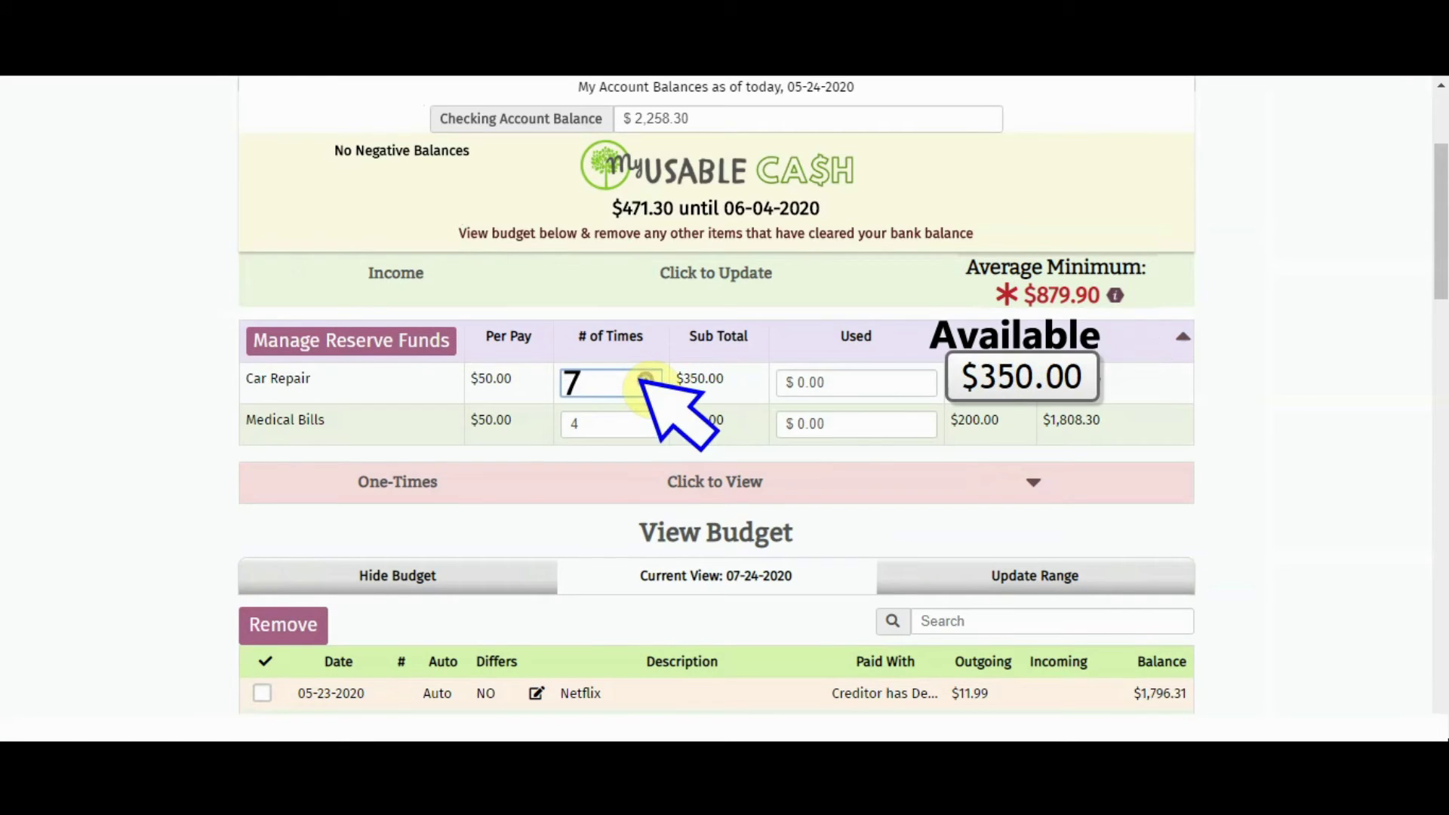
left_click(644, 380)
key("Tab")
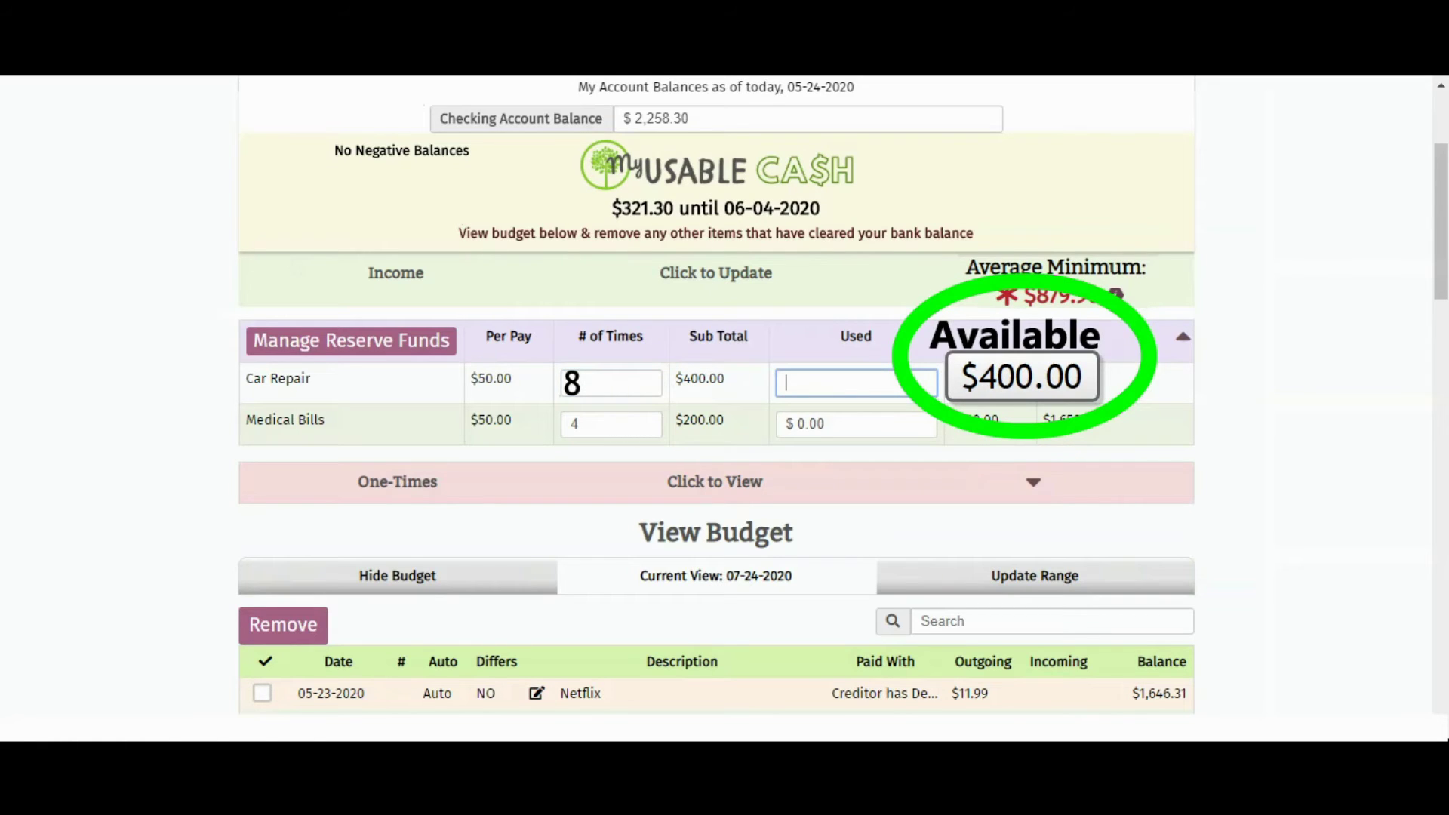
type("$200.")
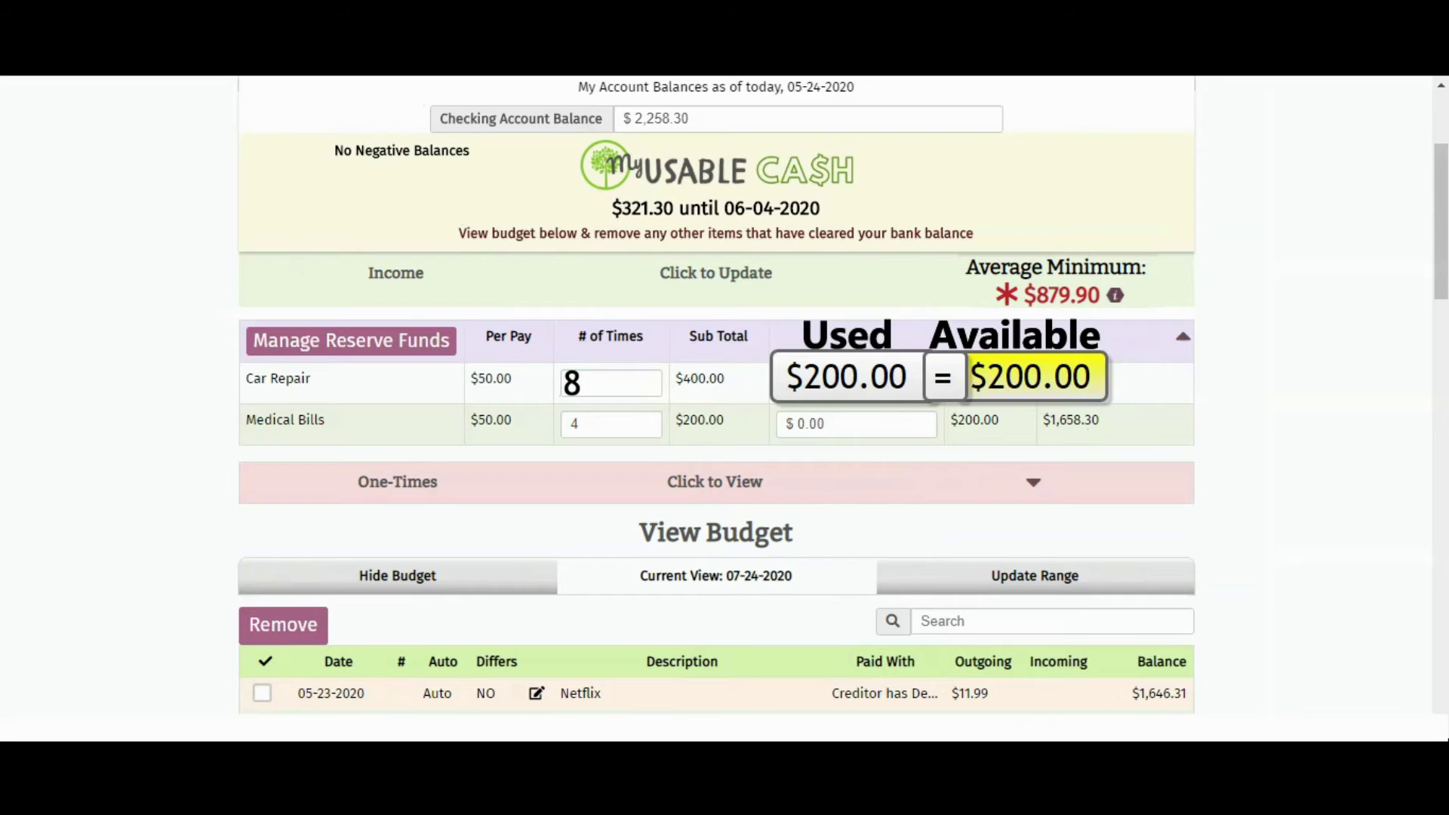
- Set the Car Repair reserve fund's number of times to 4
type("0")
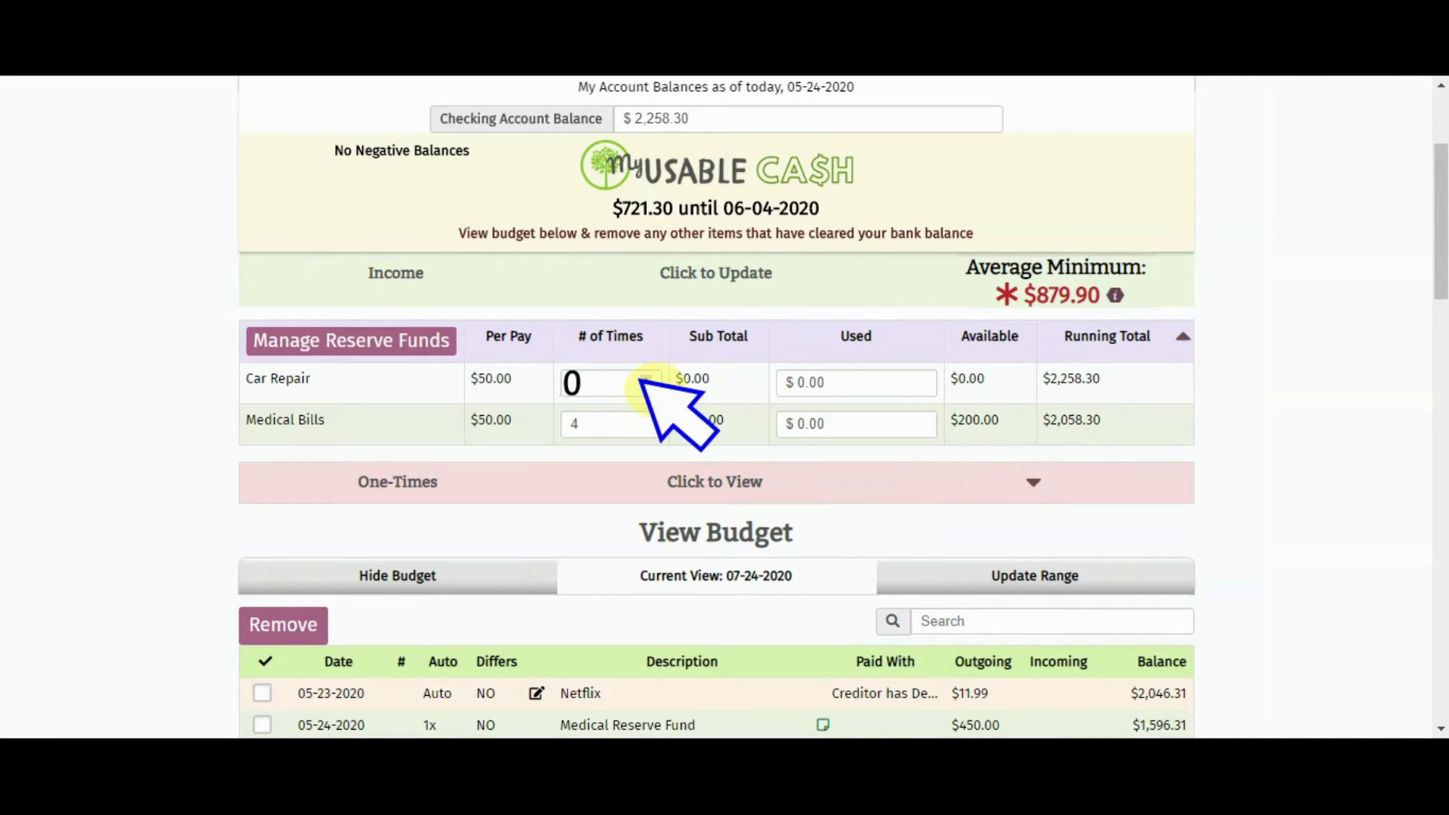
left_click(646, 376)
left_click(646, 377)
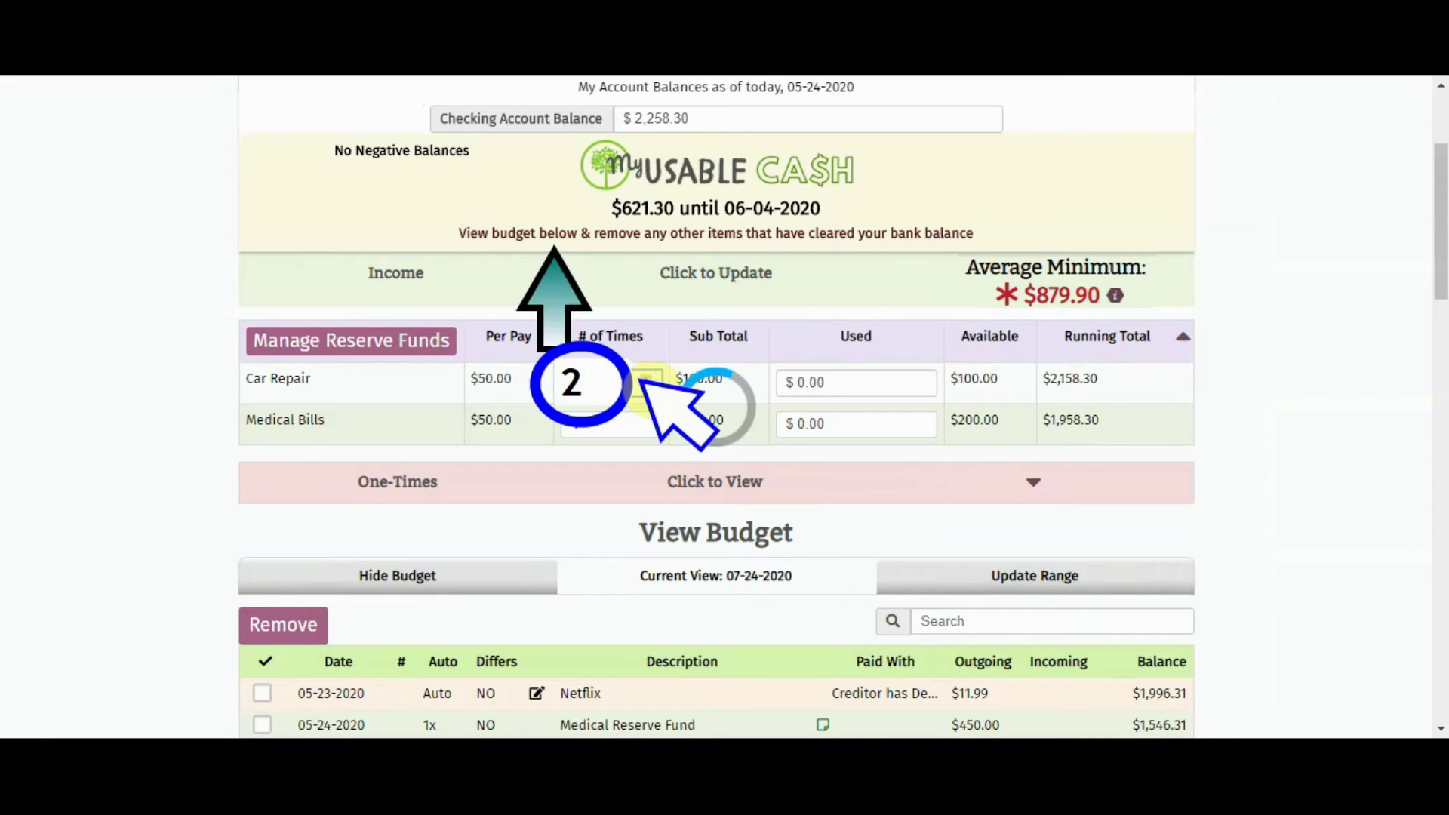
left_click(647, 377)
left_click(646, 377)
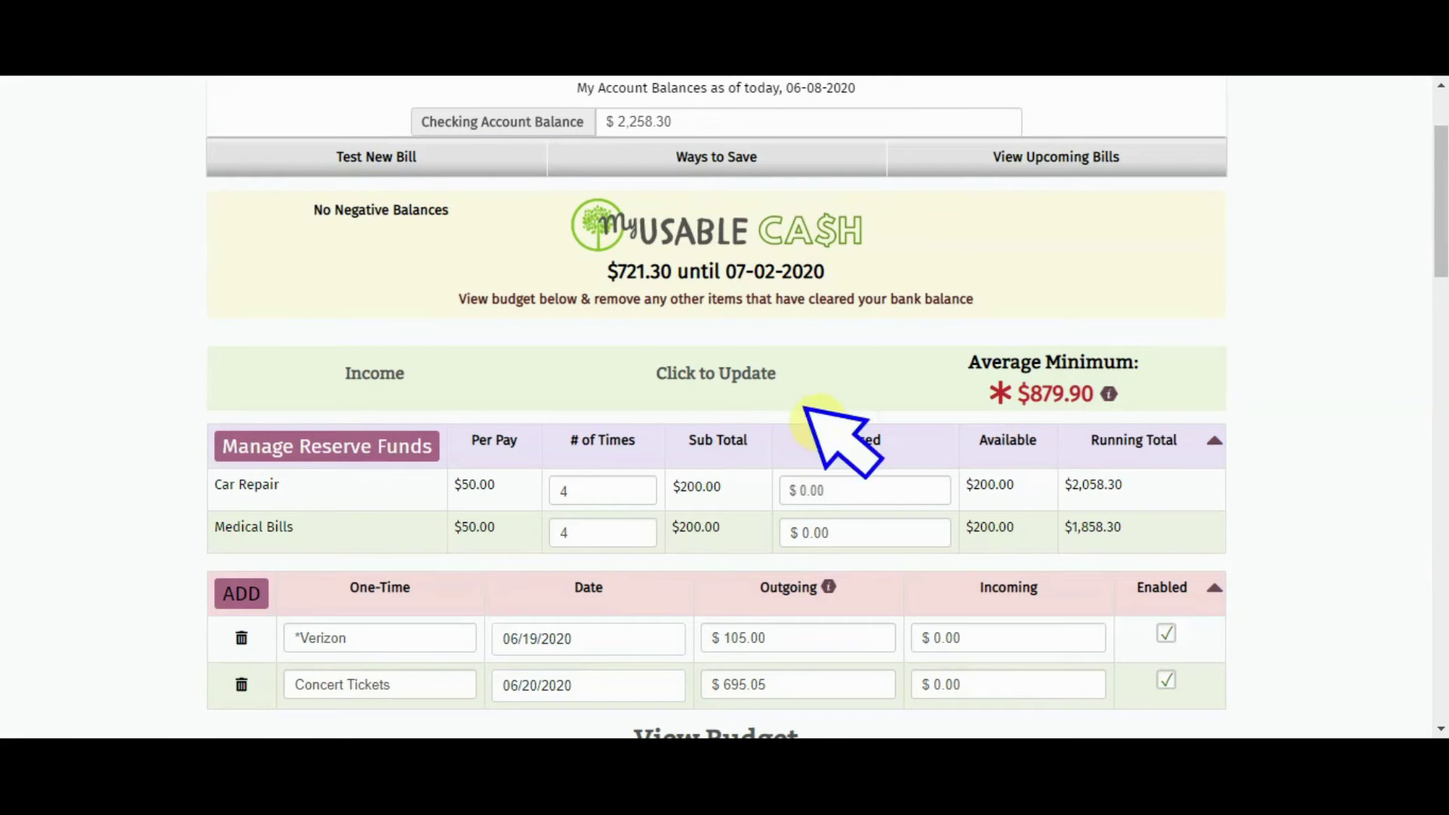
- Open the reserve funds for managing and delete the Car Repair category
left_click(325, 446)
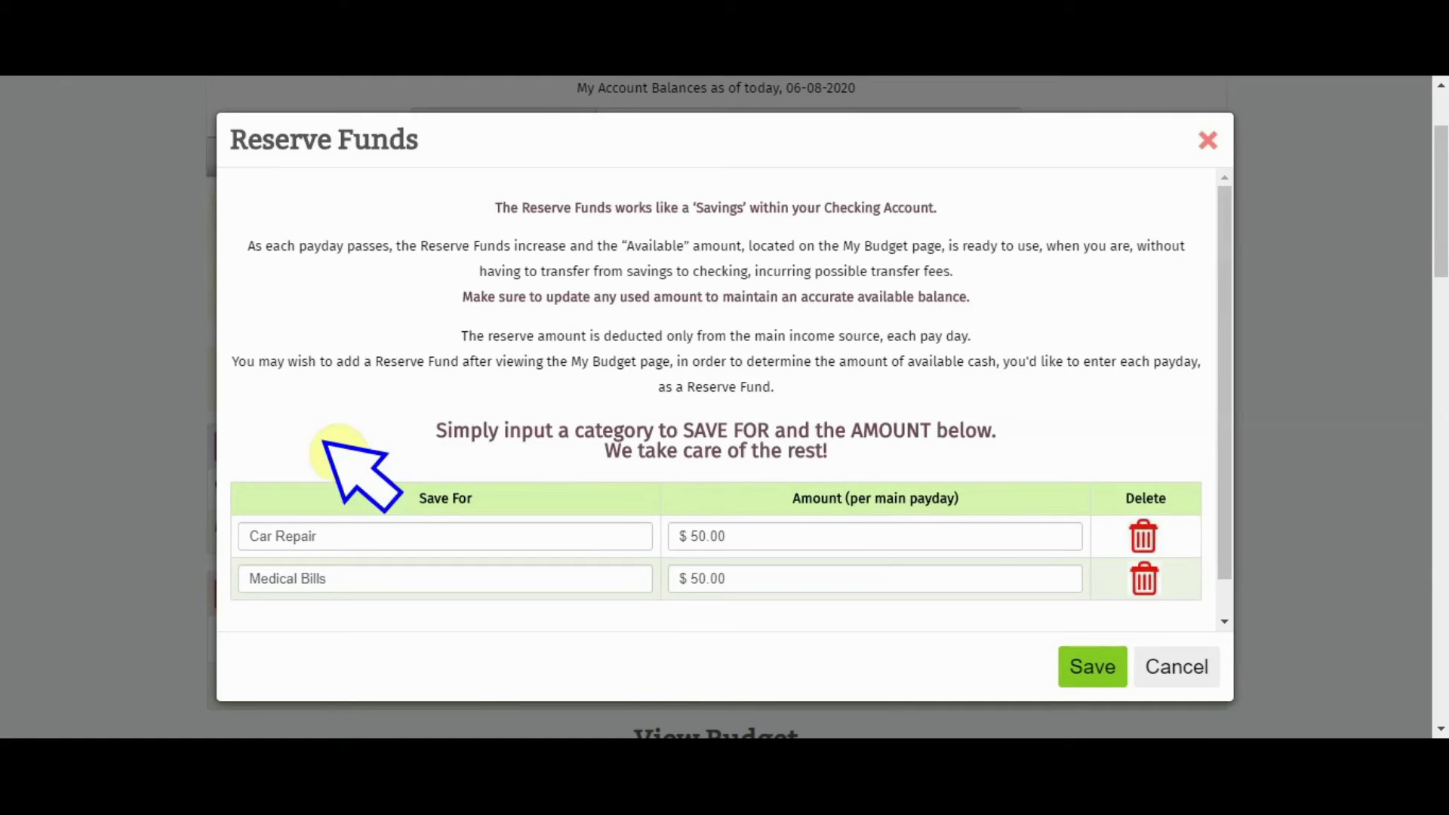
left_click(1143, 536)
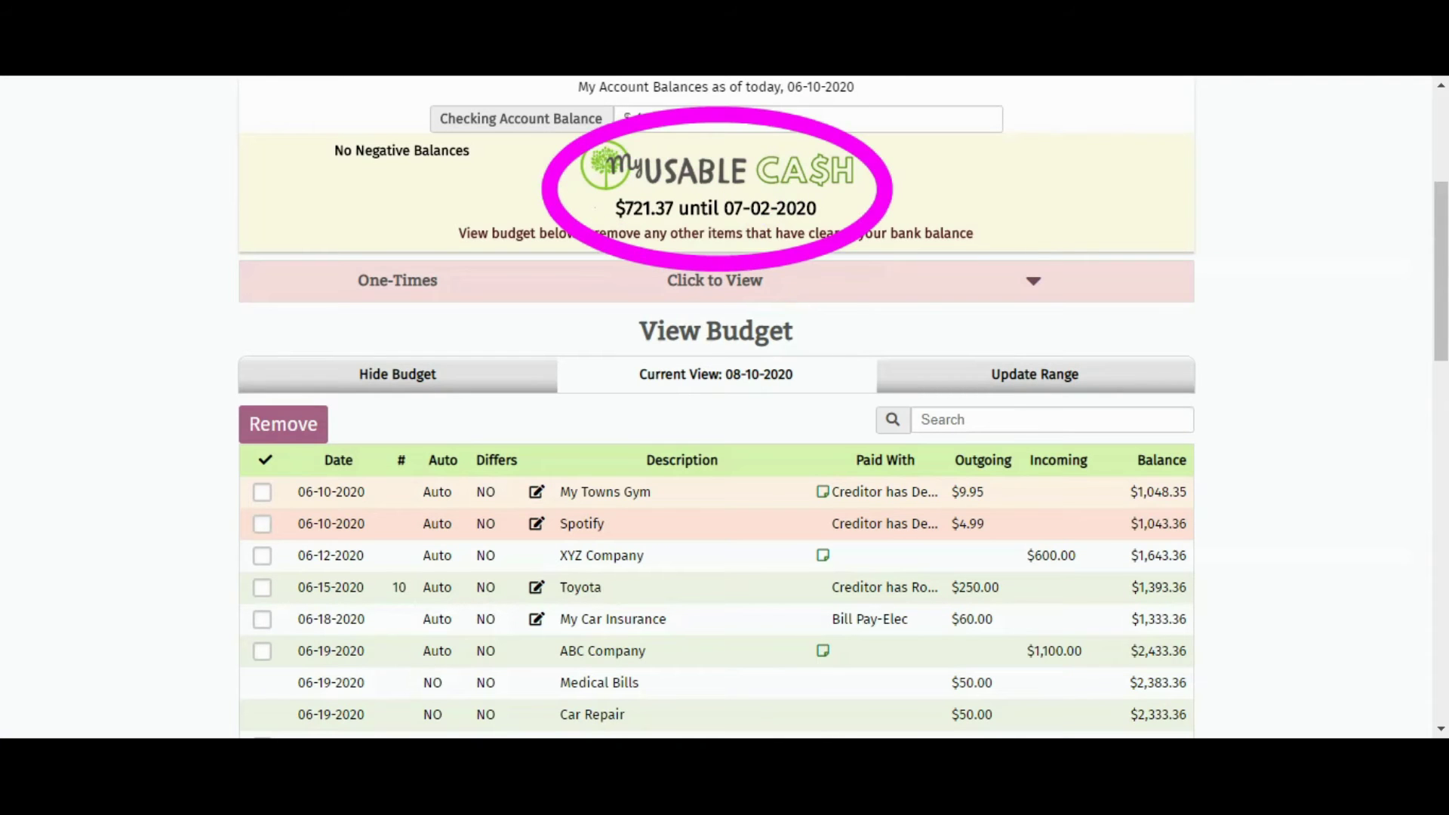
- Enter a one-time item named Concert Tickets dated 06/20/2020 with an outgoing amount of $300.00
left_click(472, 278)
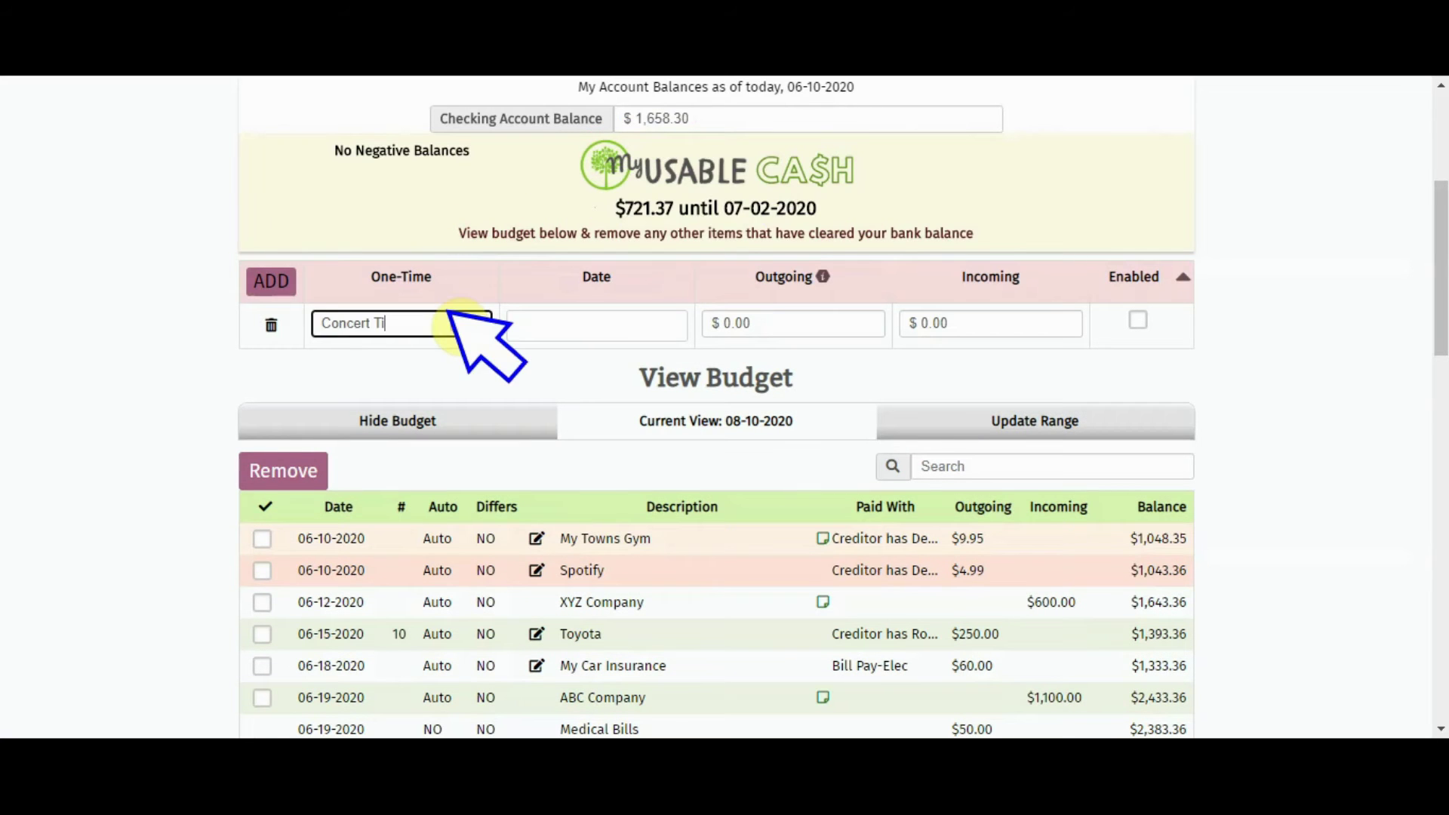
key("Tab")
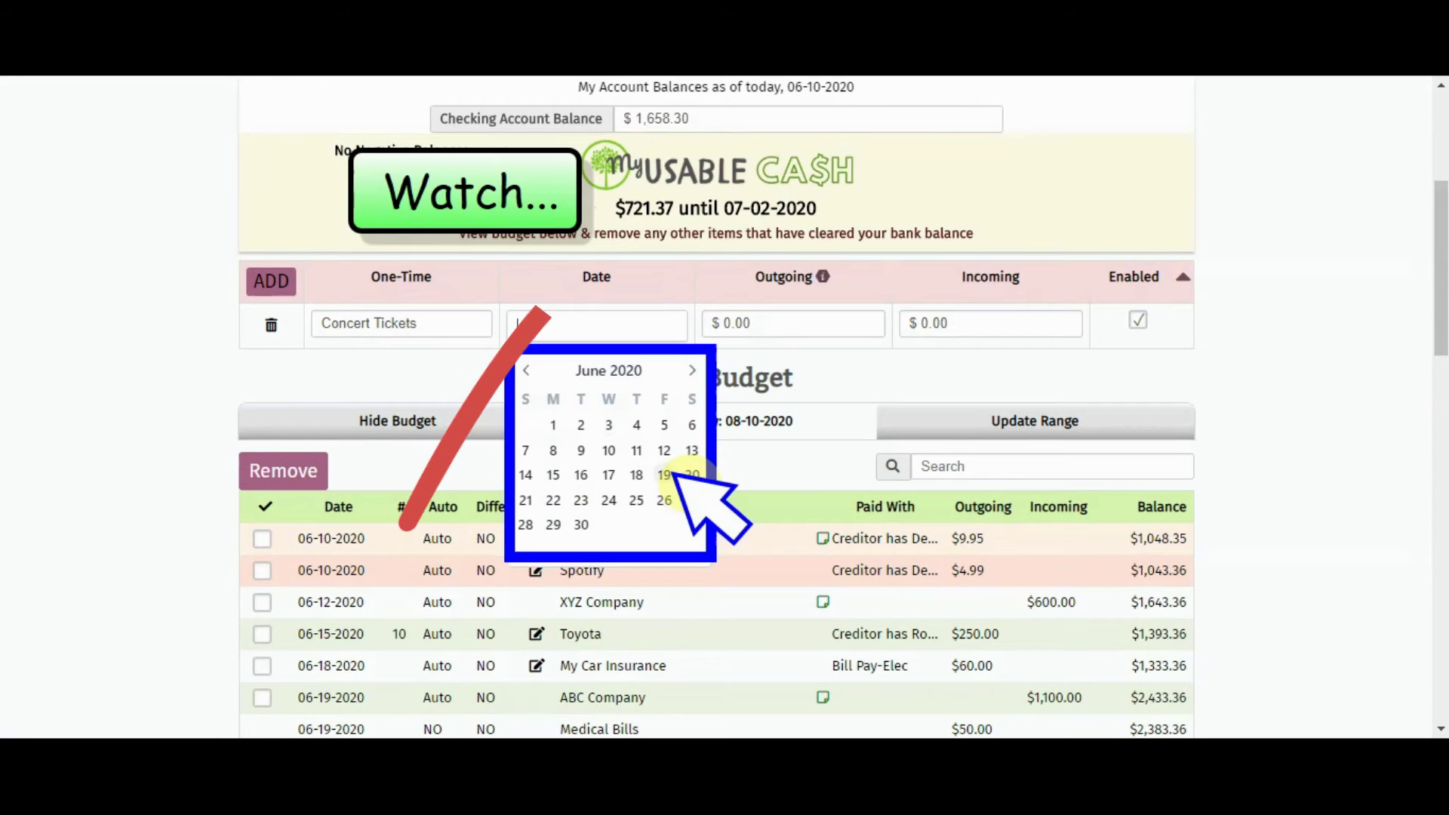
left_click(692, 474)
left_click(853, 325)
type("300")
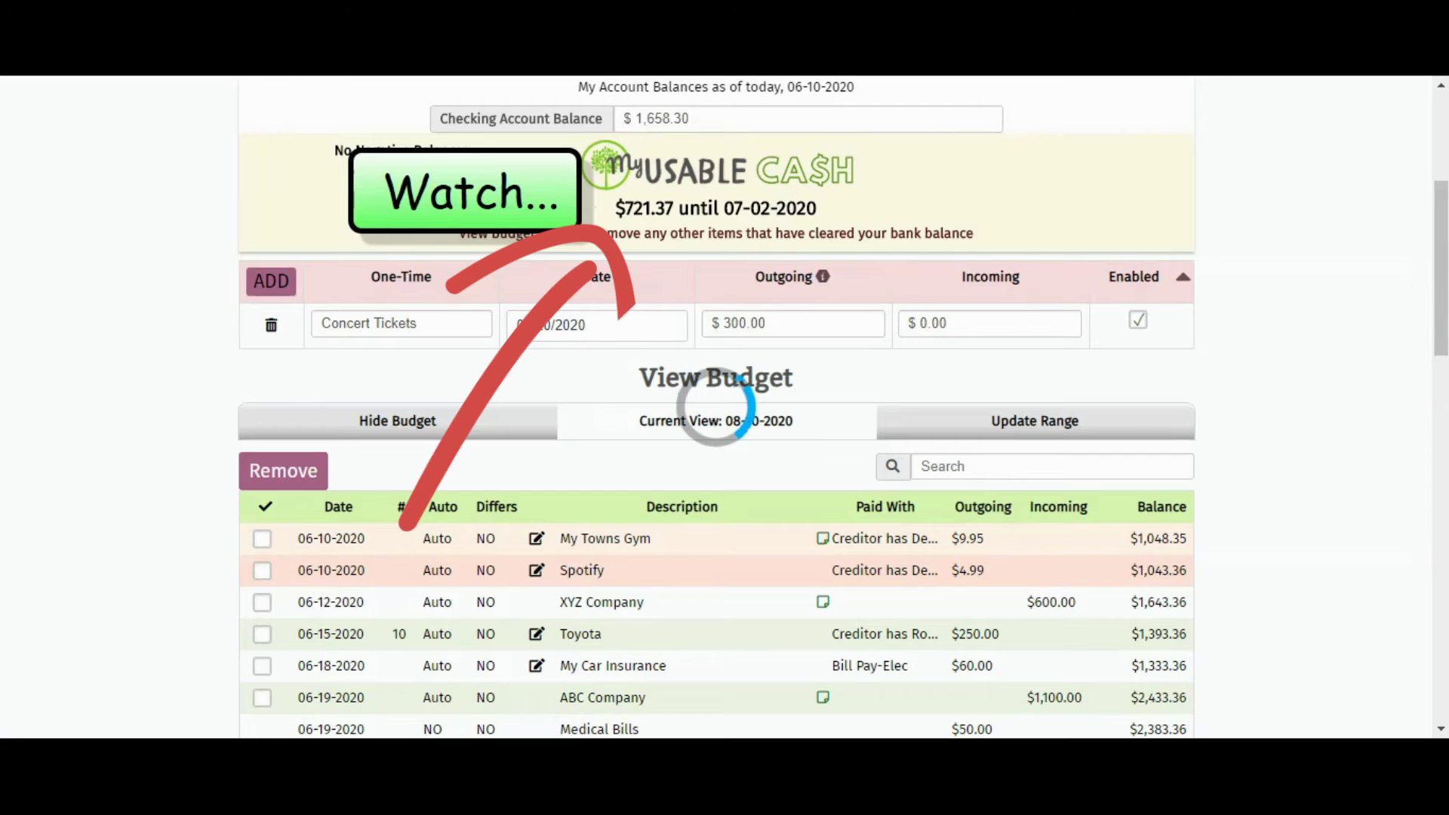
- Add a second one-time item and name it Check #1001
left_click(268, 281)
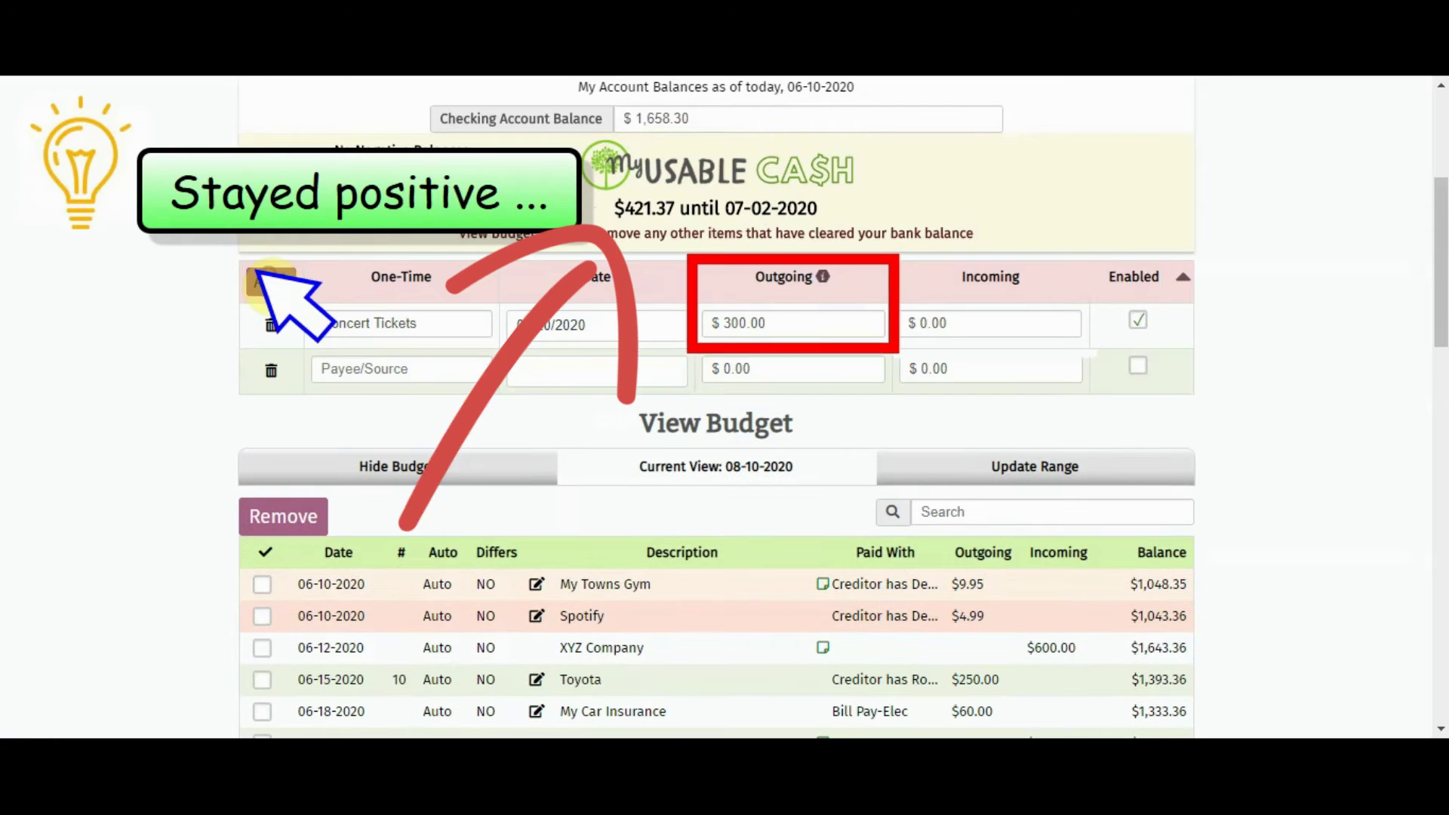
left_click(396, 369)
type("Check #1001")
key("Tab")
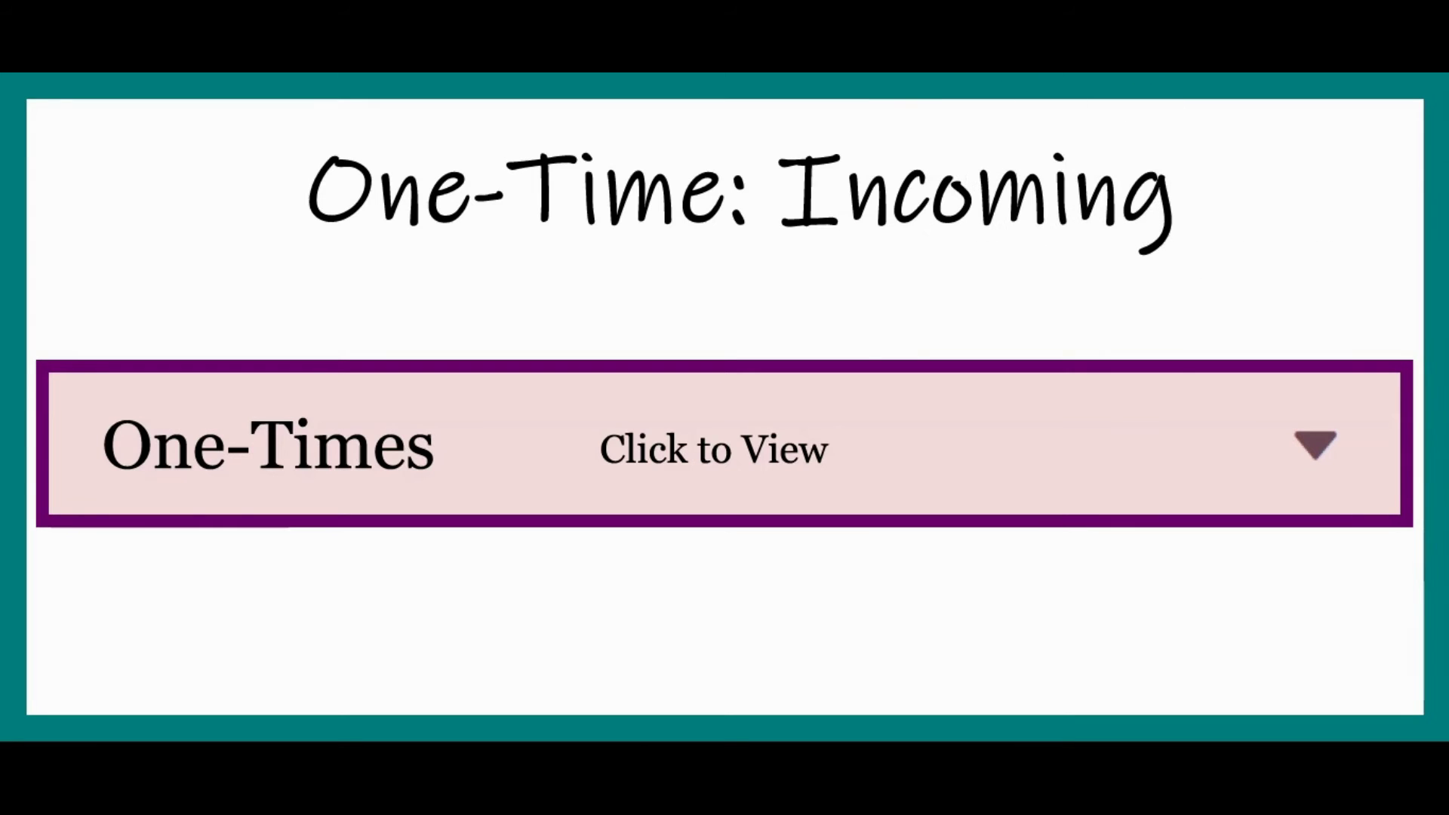
- Enter a one-time item named Amazon Refund dated 06/17/2020 with an incoming amount of $47.00
type("maz")
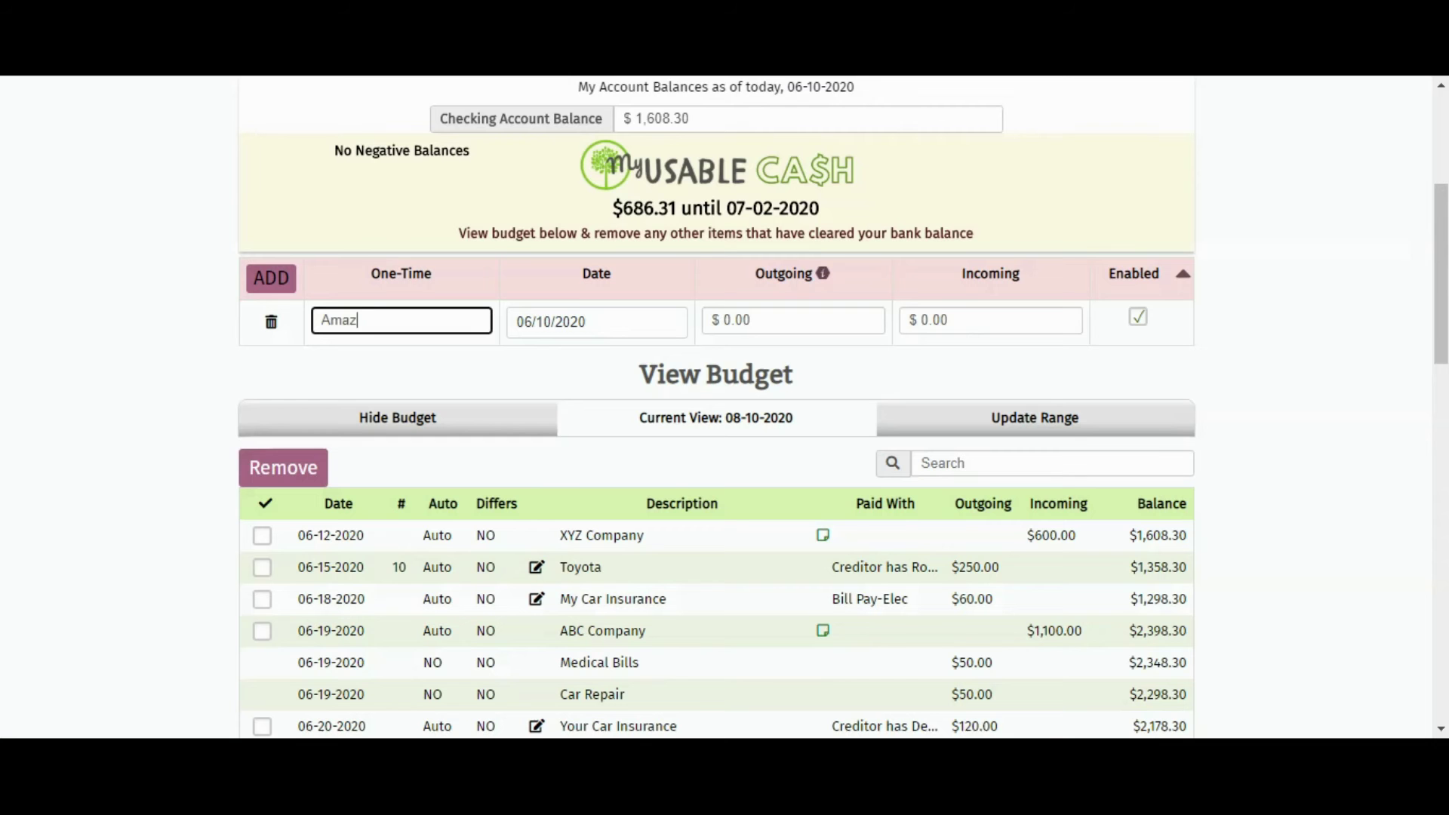
type("on Refund")
key("Tab")
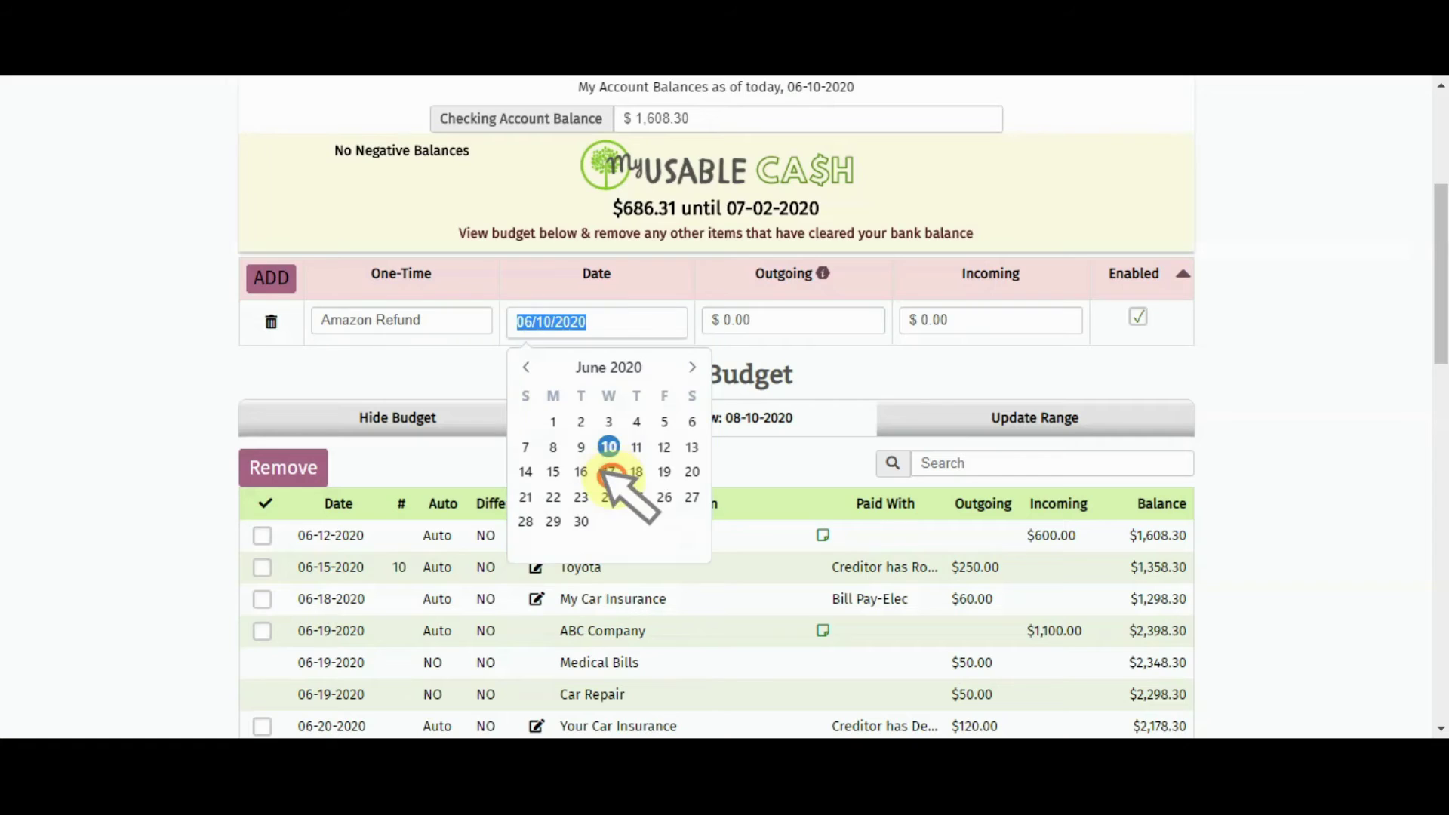
left_click(604, 473)
left_click(991, 320)
type("47.0")
key("Tab")
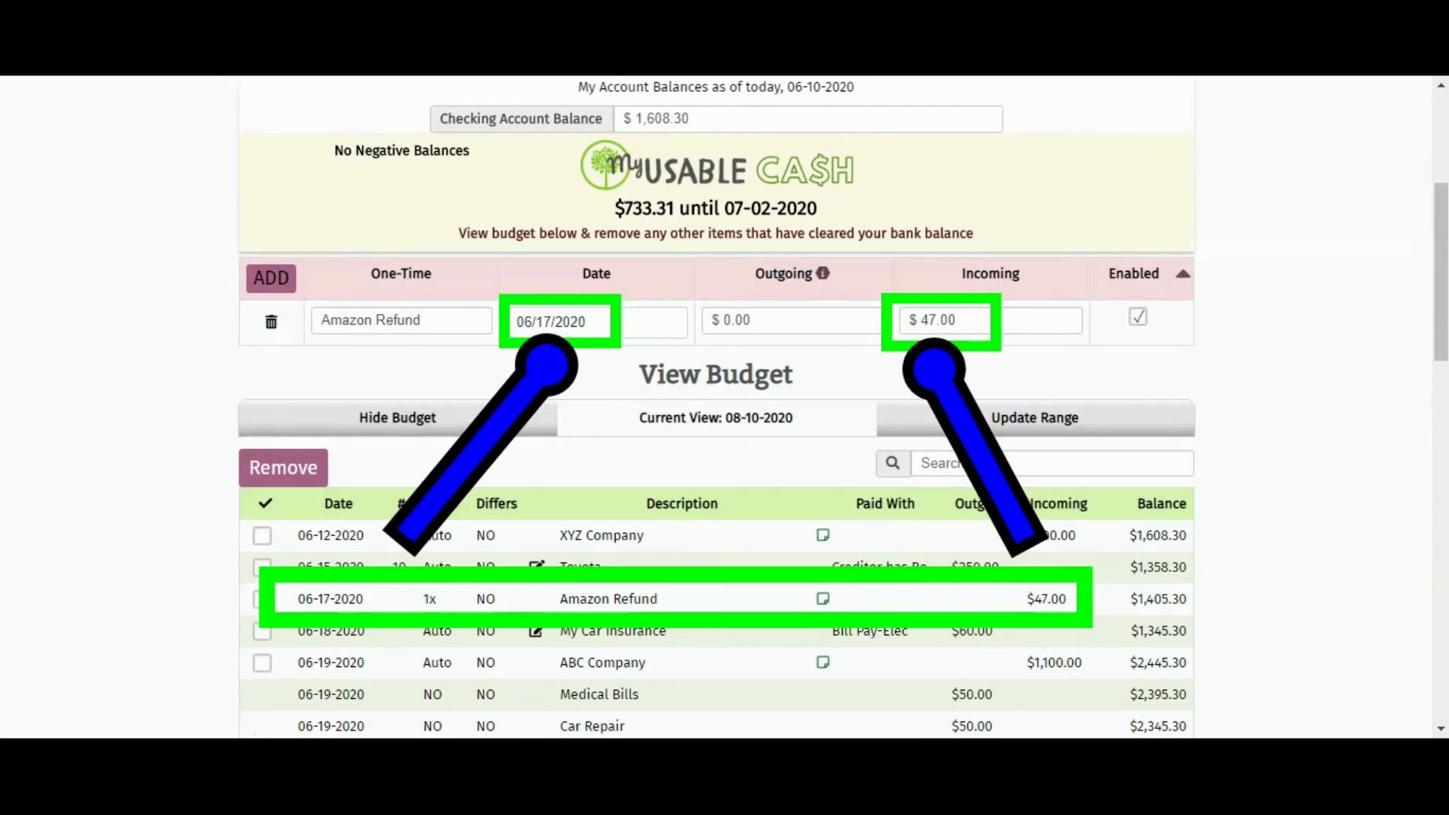
- Search the budget for Electricity, open that bill's details and set its amount to $135.00
left_click(1240, 302)
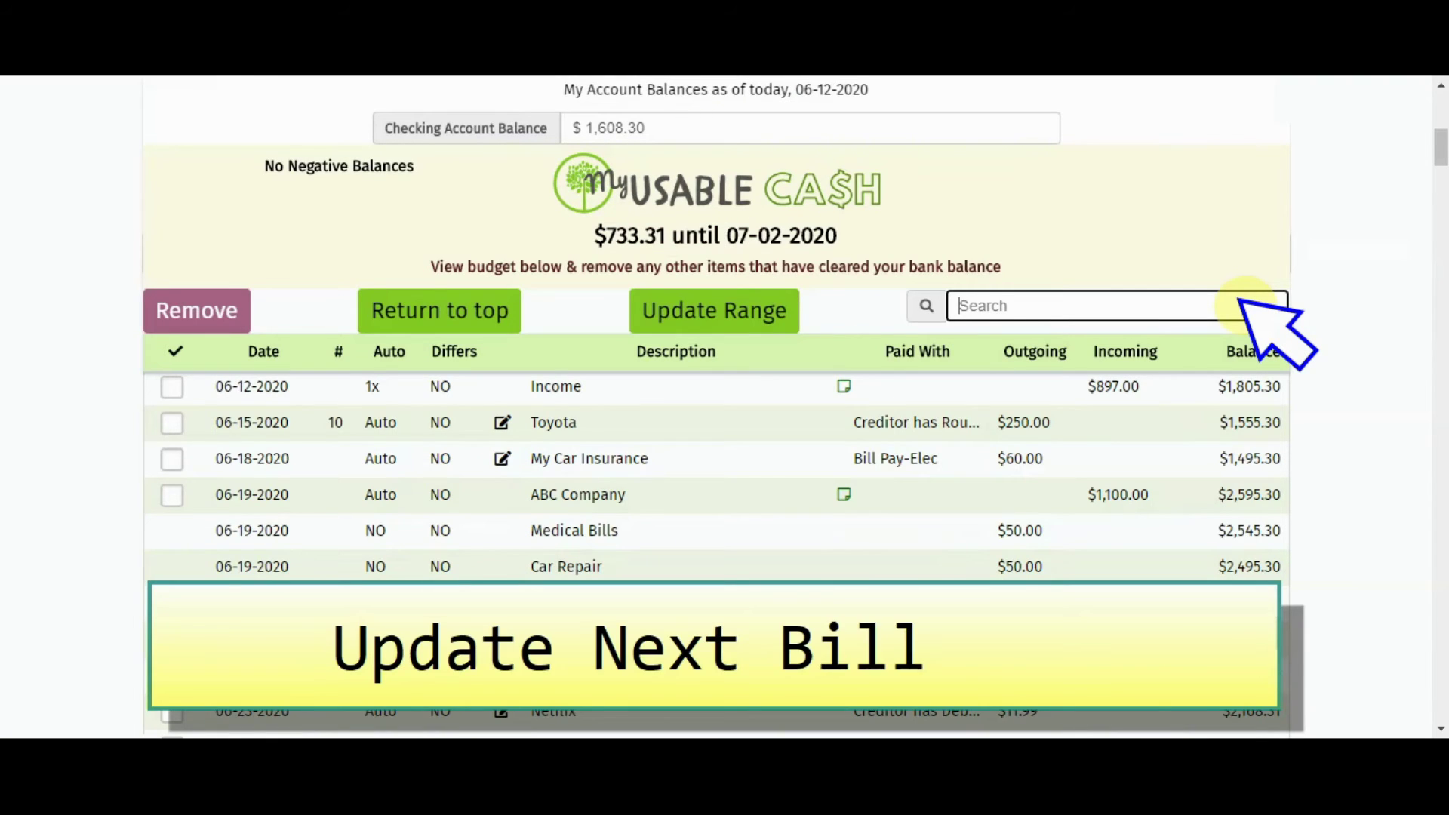
type("Electr")
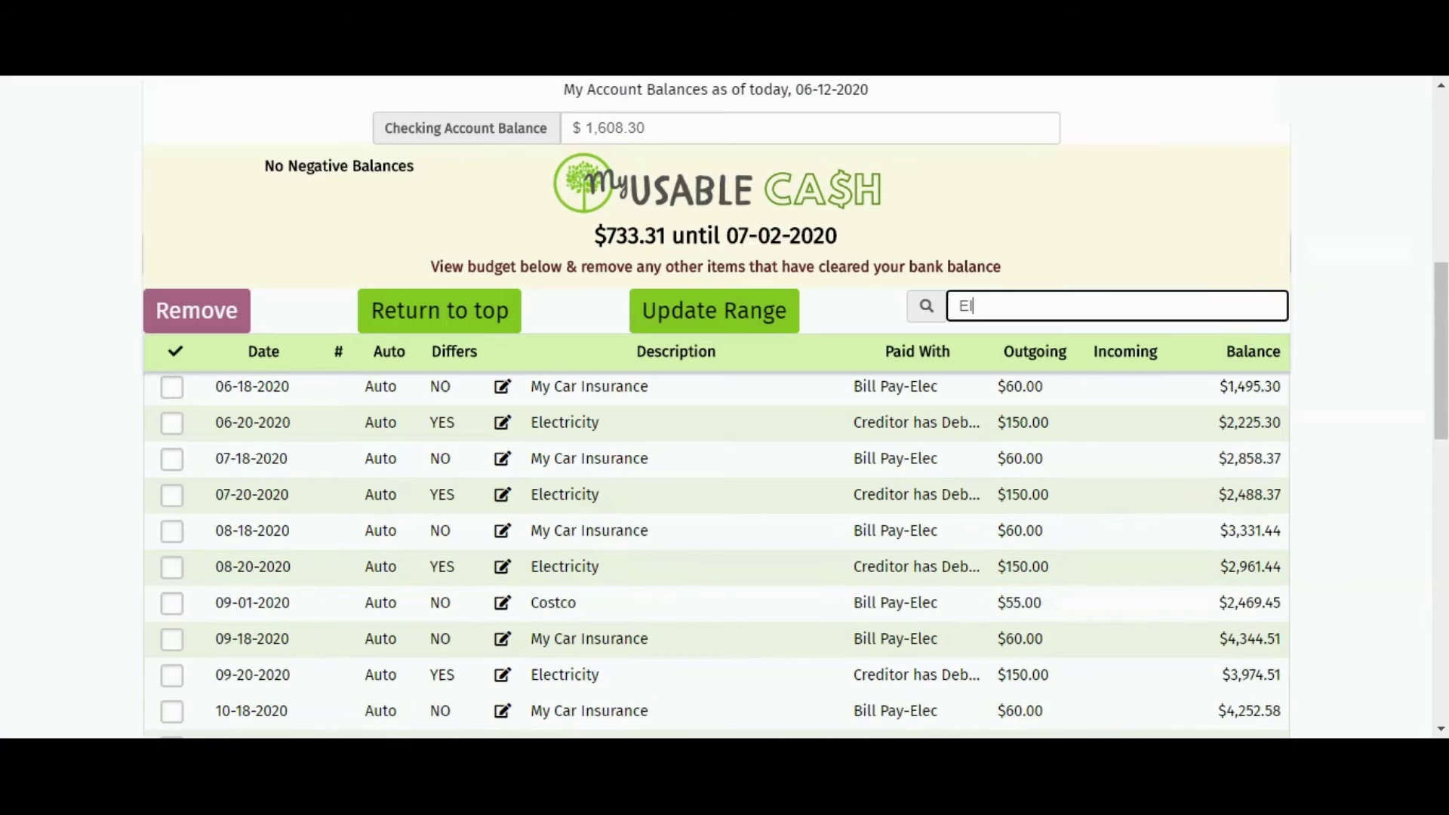
left_click(502, 387)
left_click(486, 349)
type("150.00")
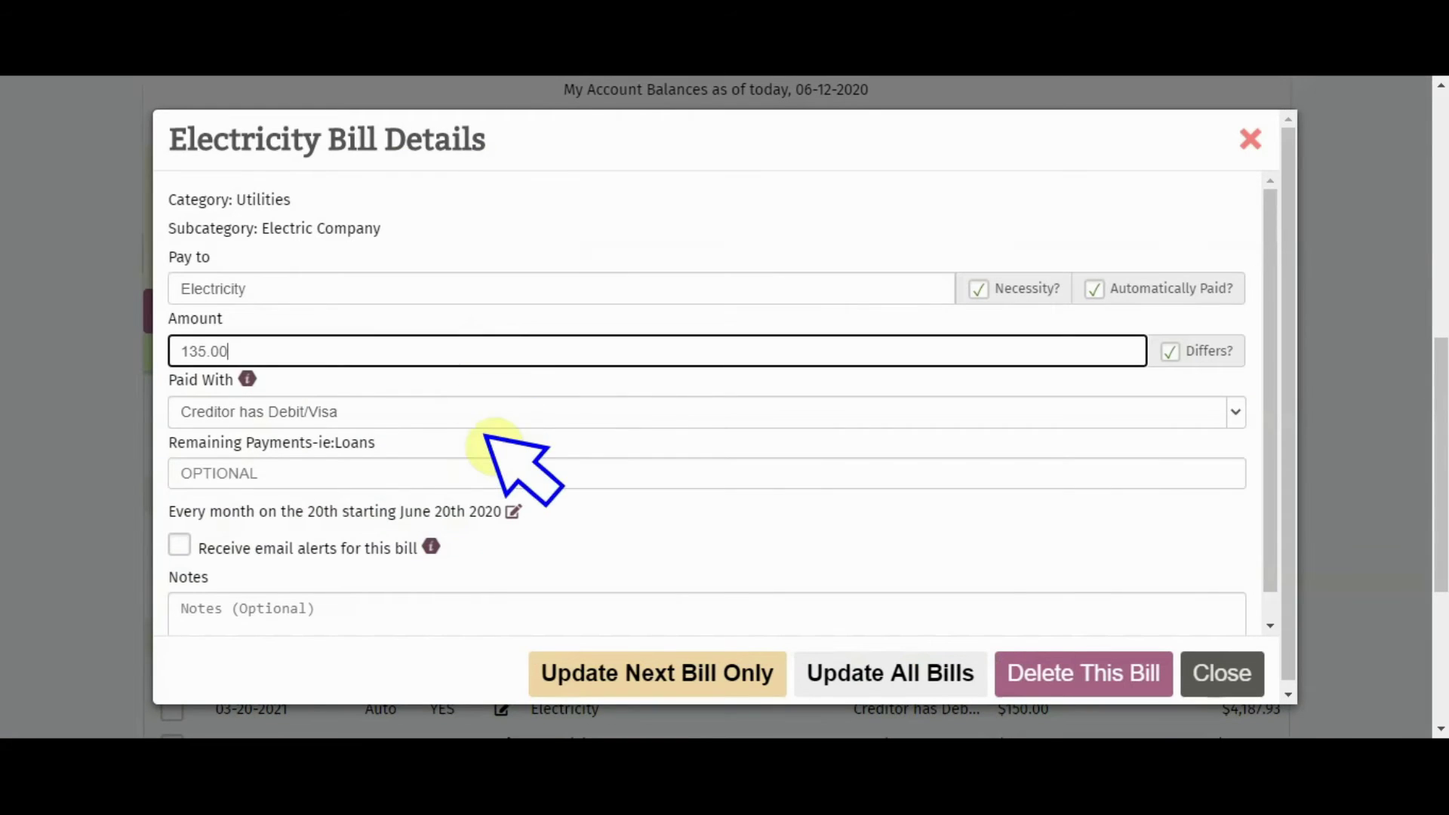
- Change the Electricity bill's starting date to 06/19/2020 and apply the changes to the next bill only
left_click(513, 511)
left_click(570, 358)
left_click(643, 226)
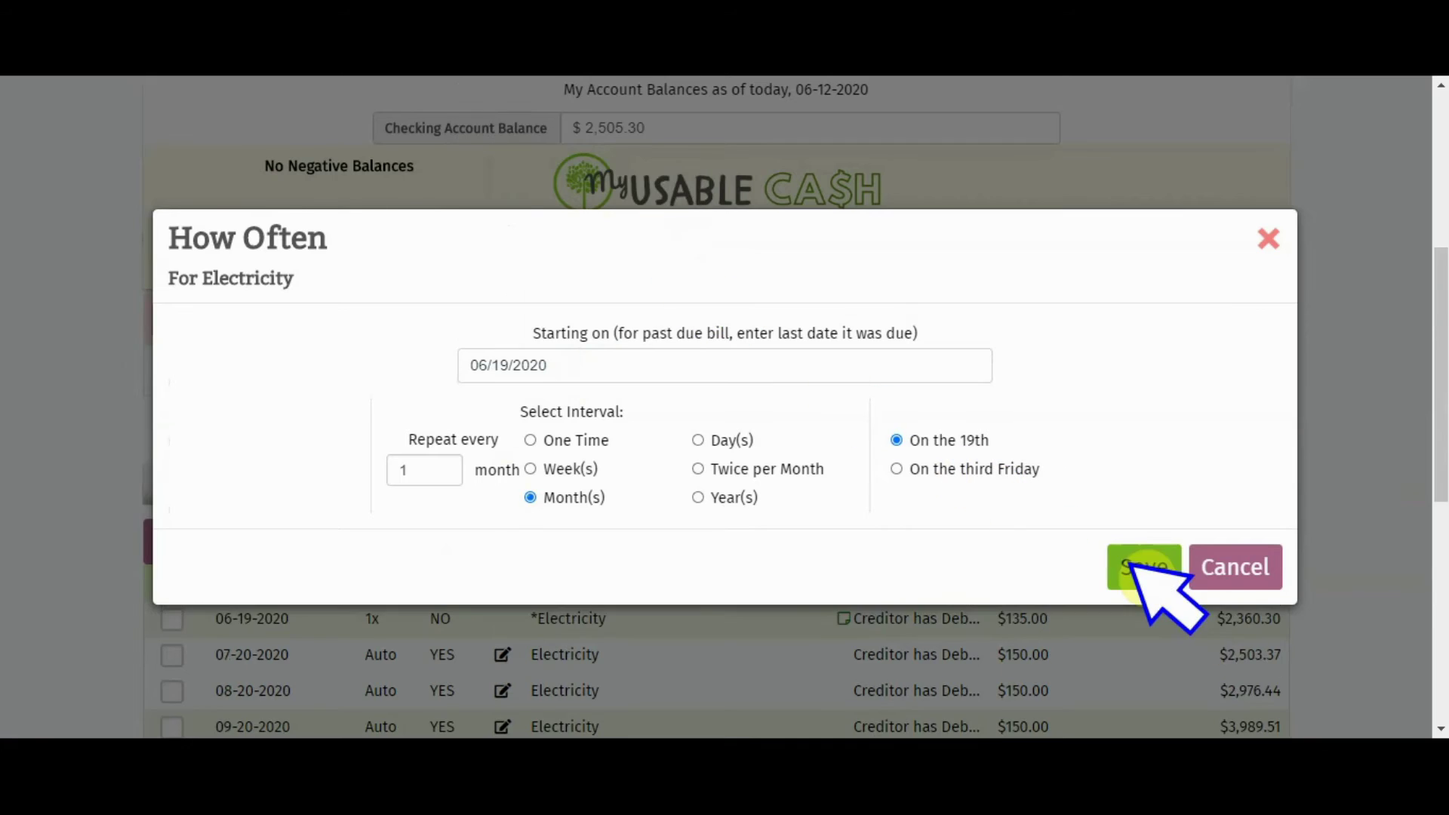
left_click(1140, 566)
left_click(658, 672)
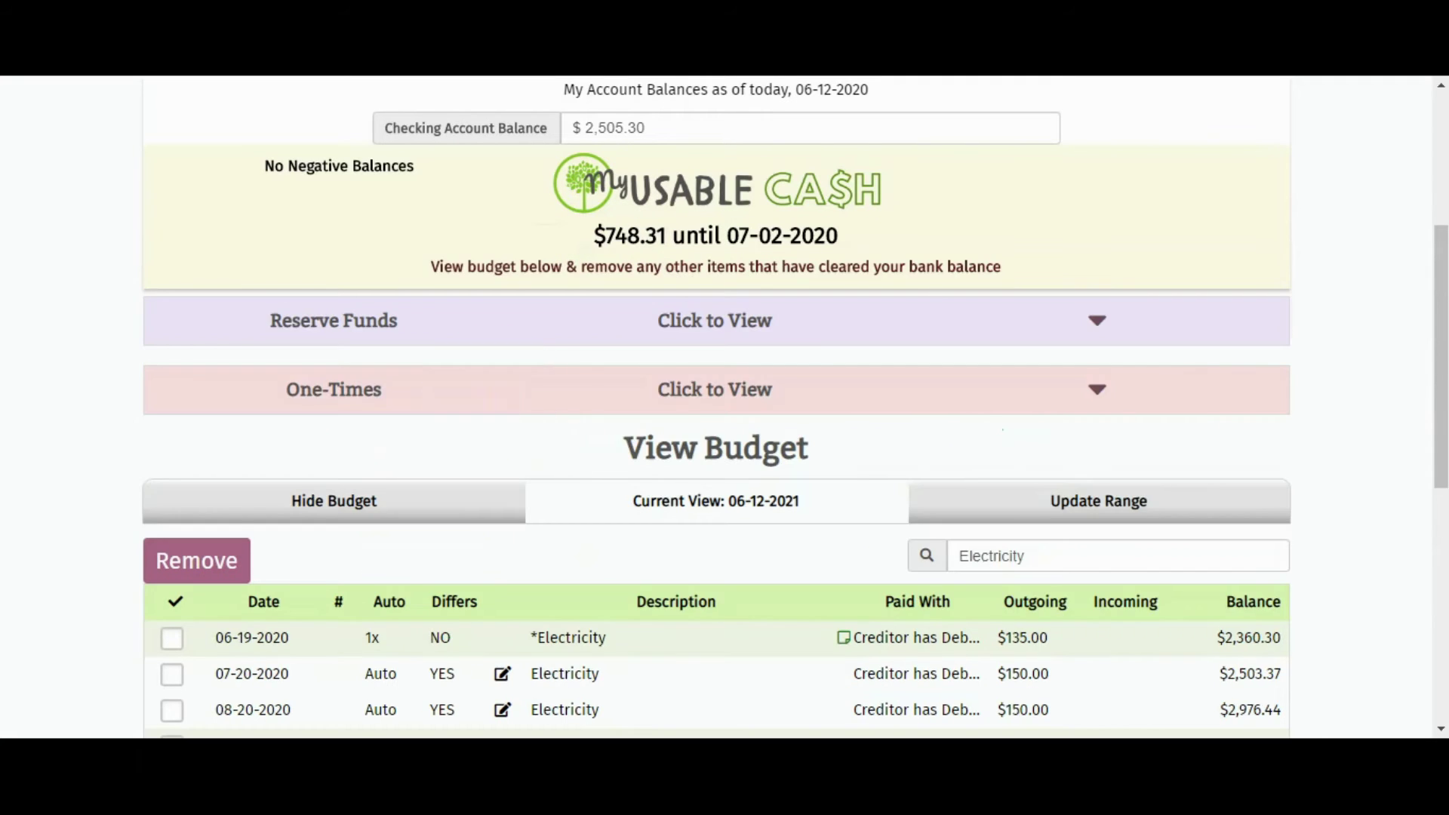
- Show the one-time items, then disable and re-enable the *Electricity item
left_click(495, 393)
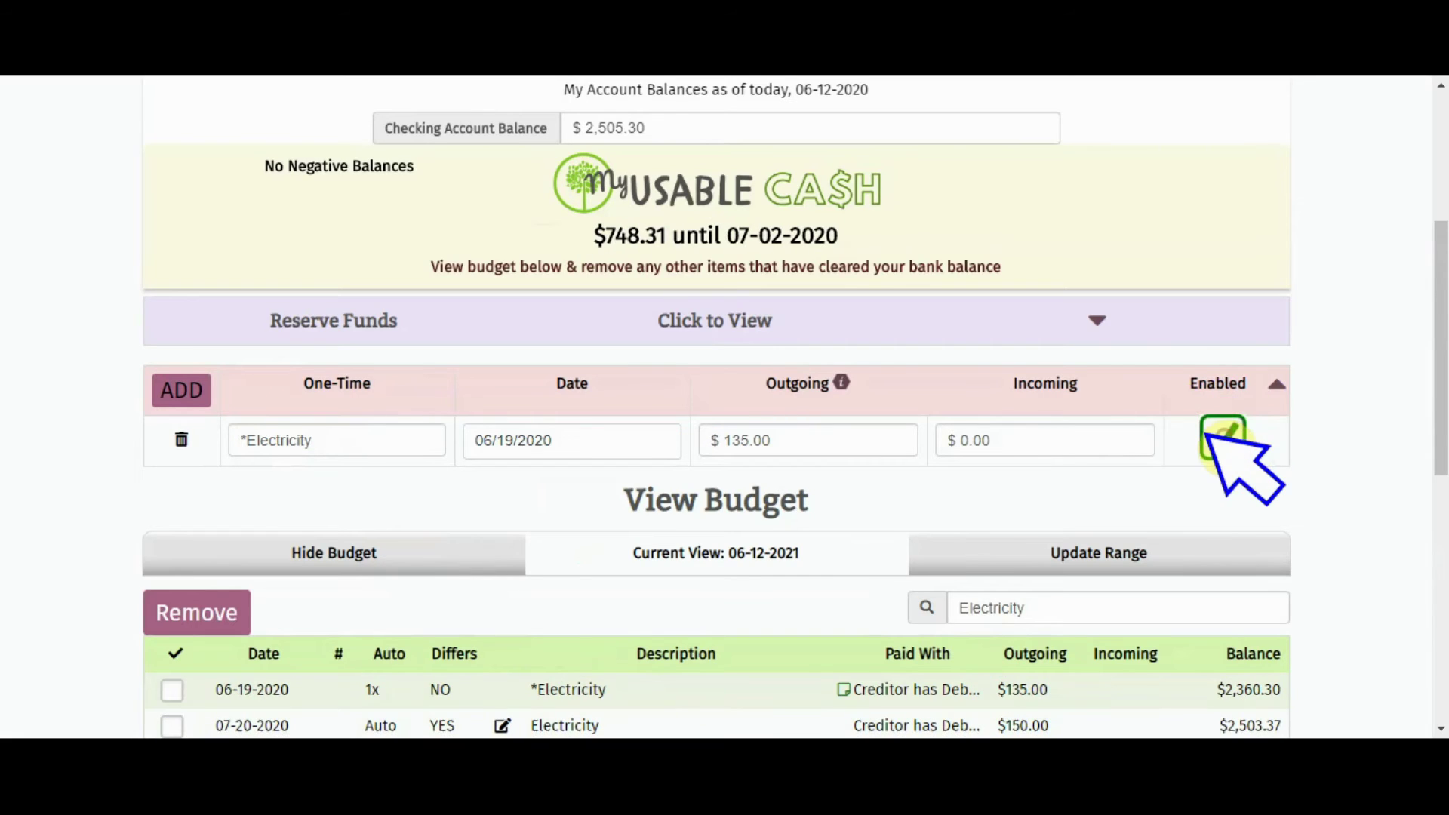
left_click(1223, 436)
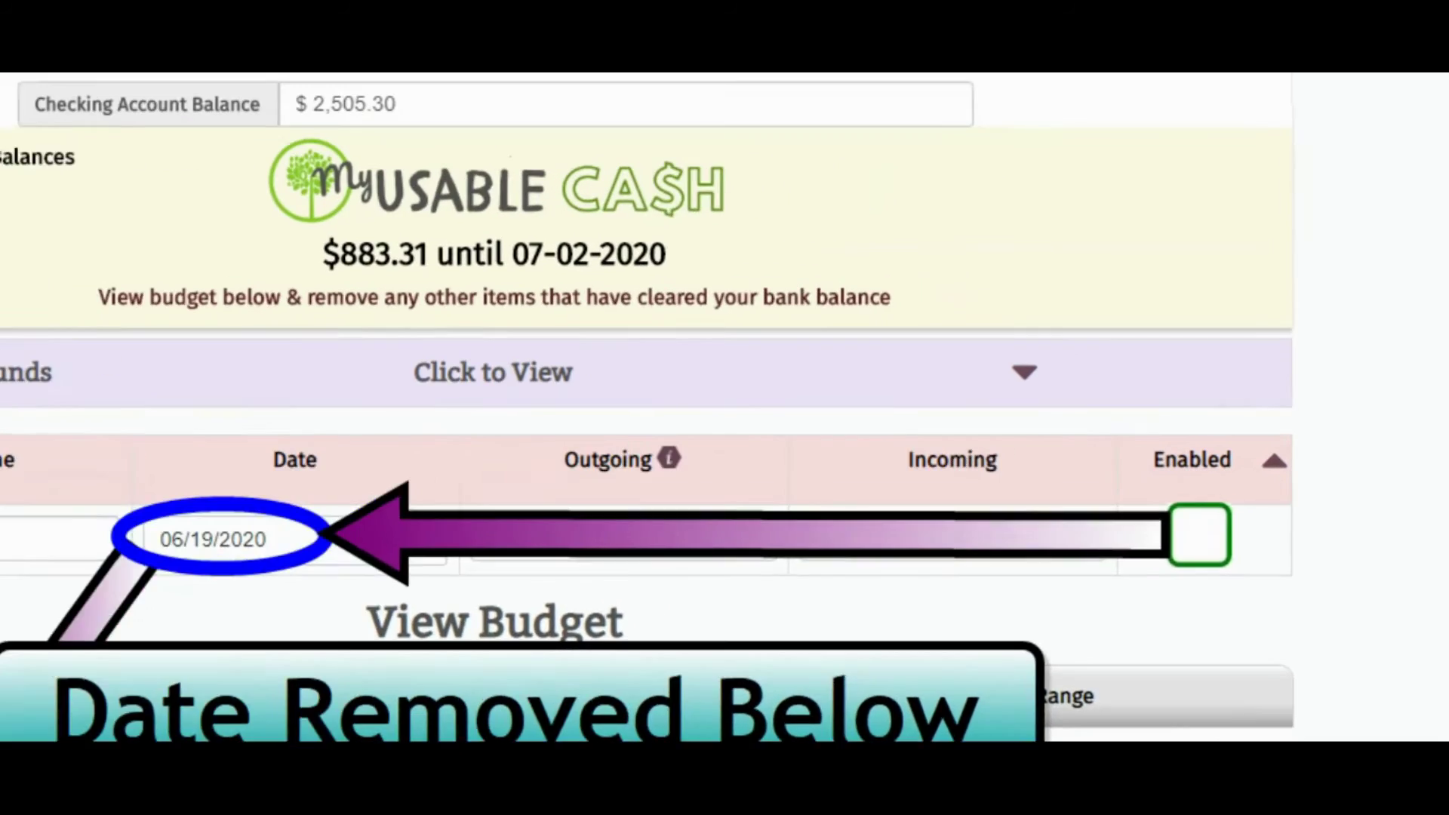
left_click(1220, 437)
left_click(1216, 436)
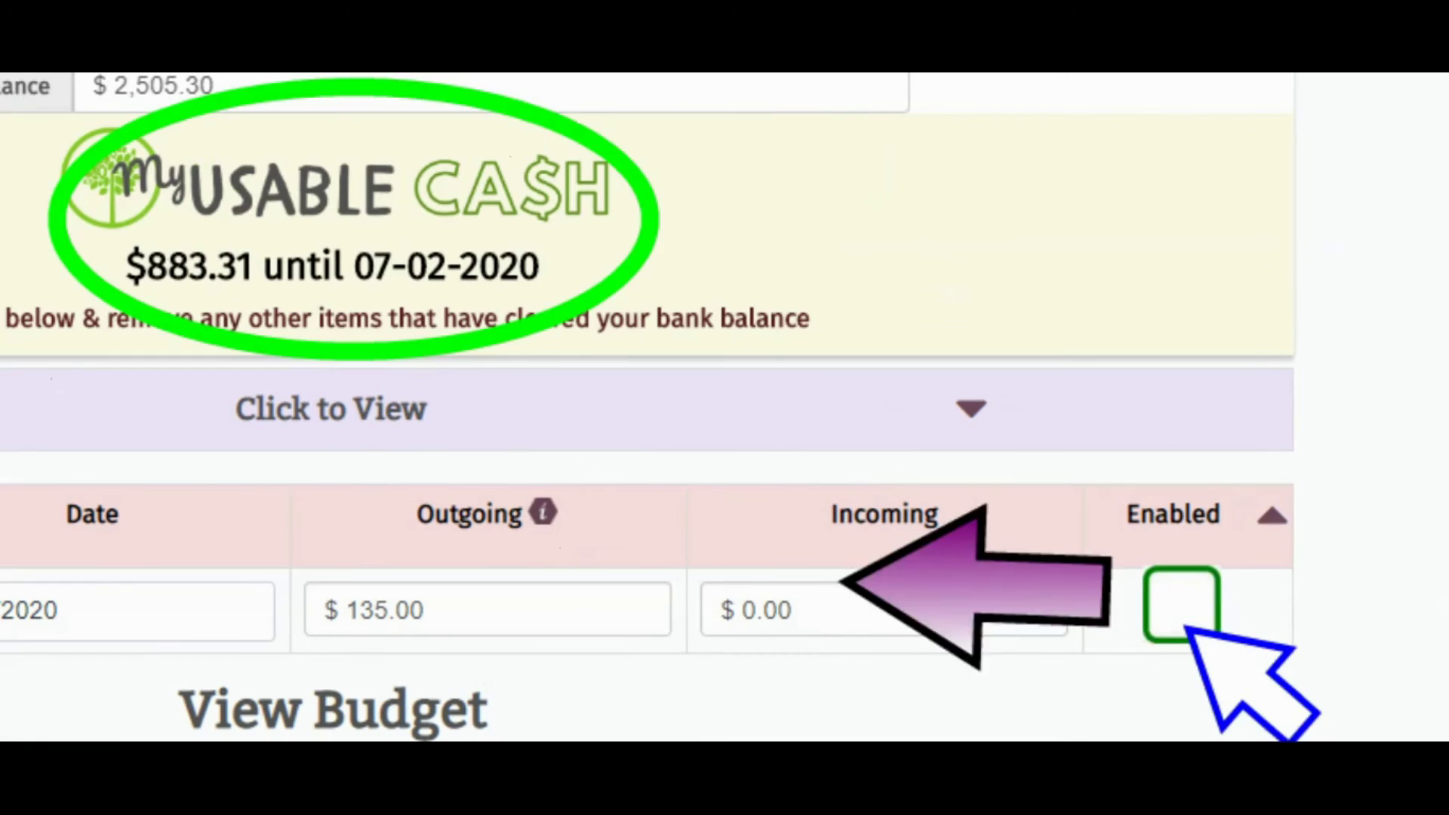
left_click(1184, 608)
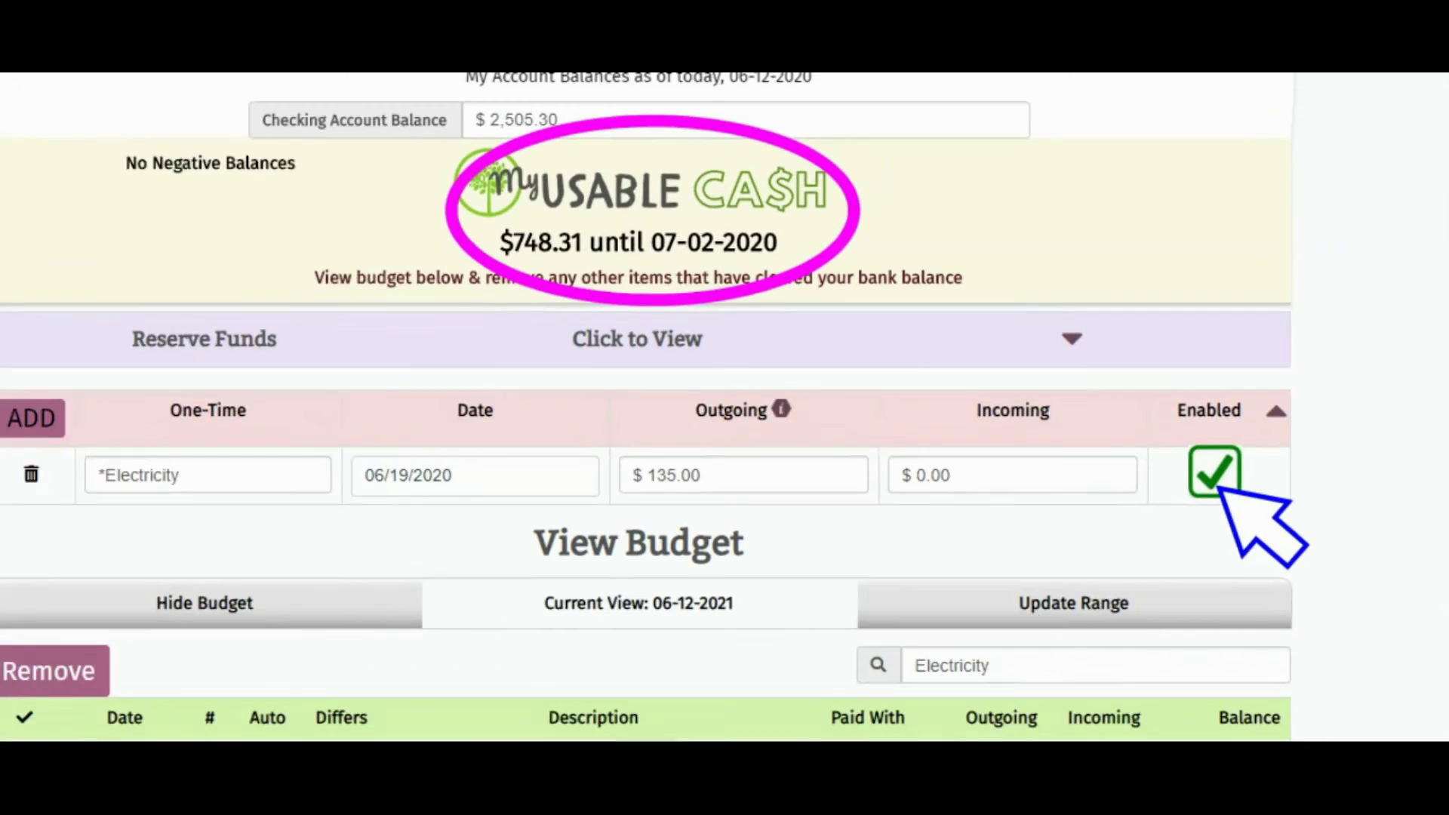
- Collapse the Reserve Funds and One-Times sections of the budget
scroll(1056, 528, "down", 5)
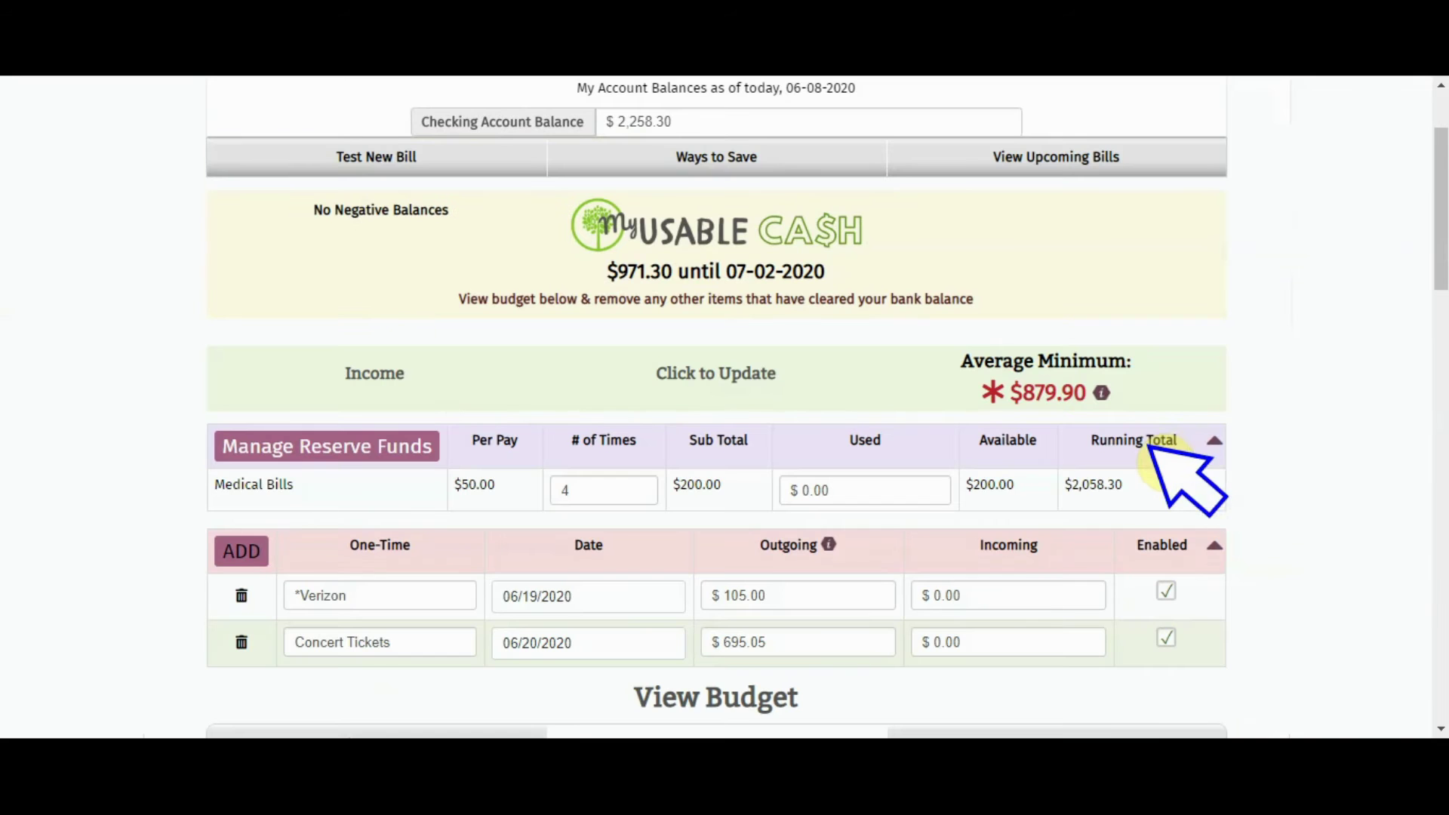
left_click(1208, 447)
left_click(1215, 507)
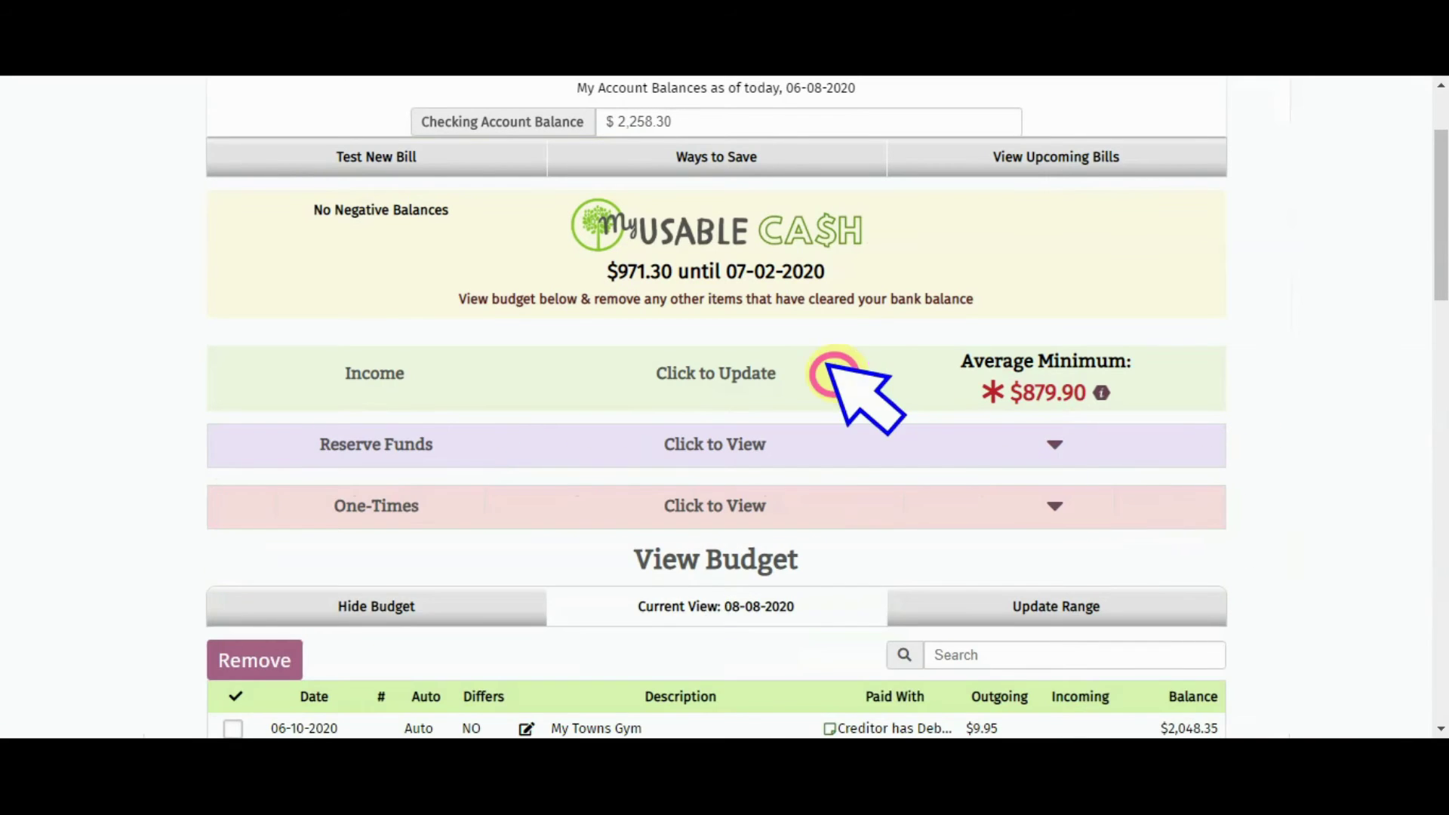
left_click(831, 374)
left_click(830, 373)
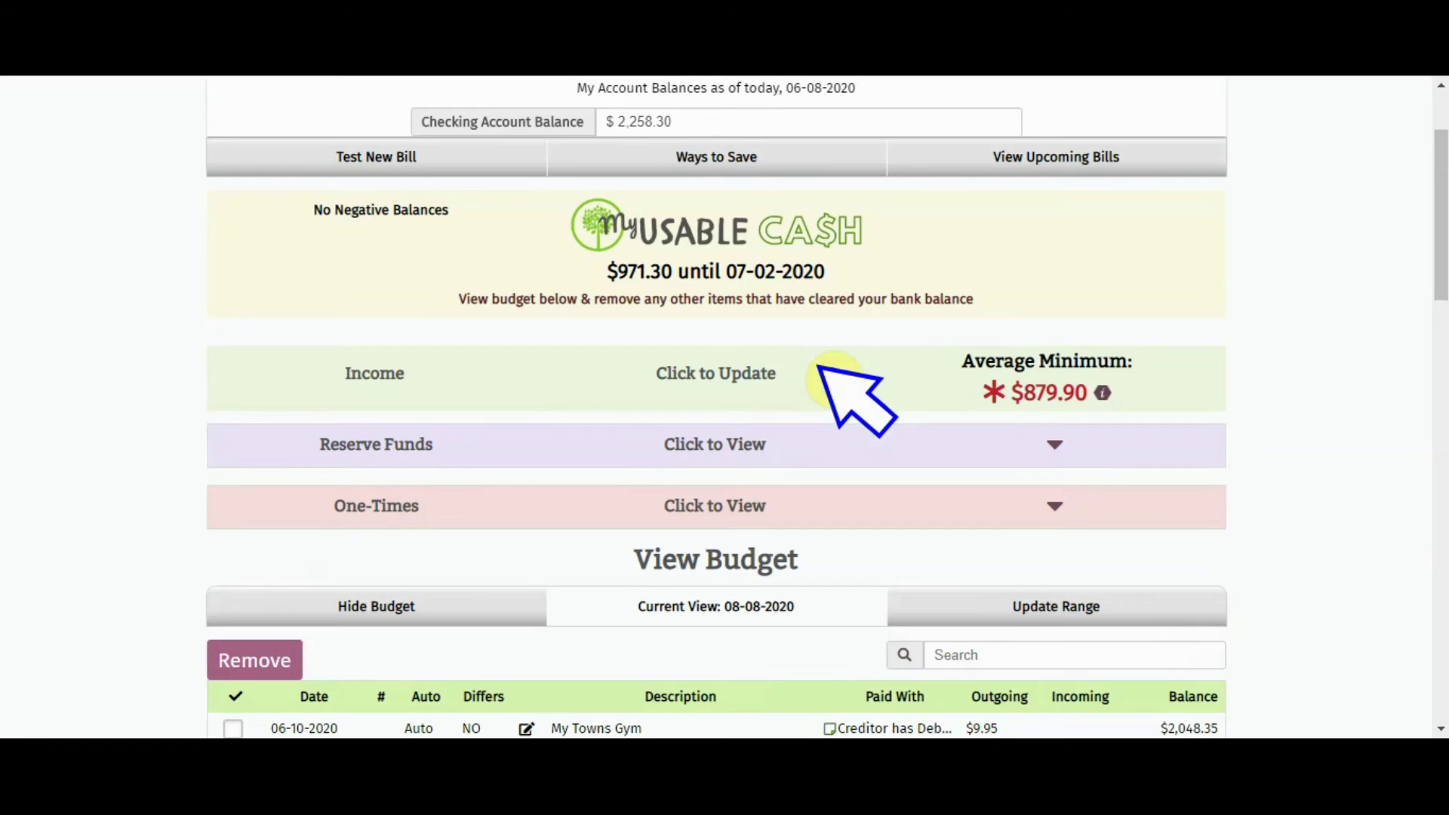
- View the full list of upcoming bills with their first due dates and print it
scroll(848, 382, "up", 2)
left_click(1042, 298)
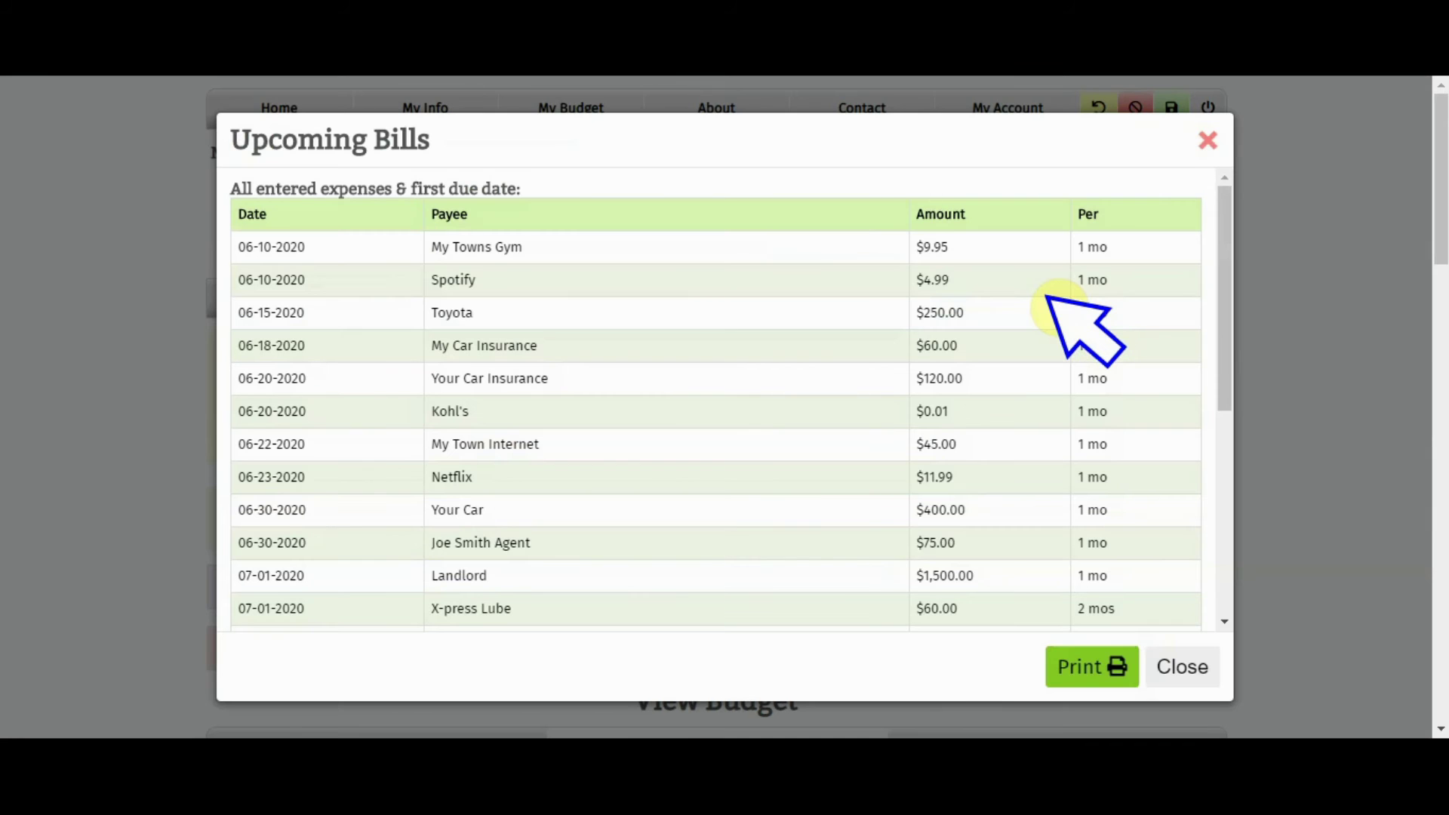
scroll(375, 340, "down", 3)
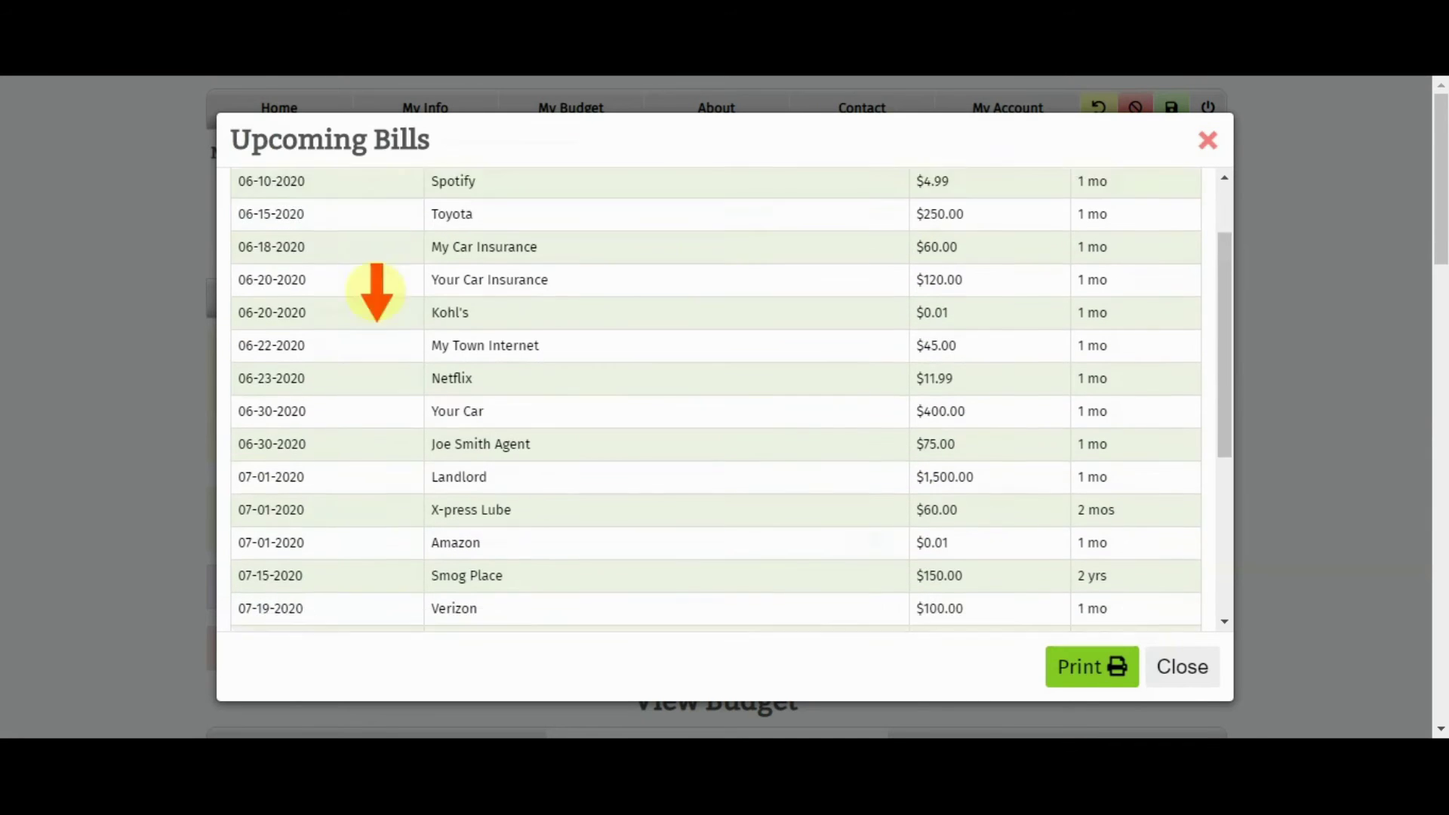
scroll(375, 415, "down", 3)
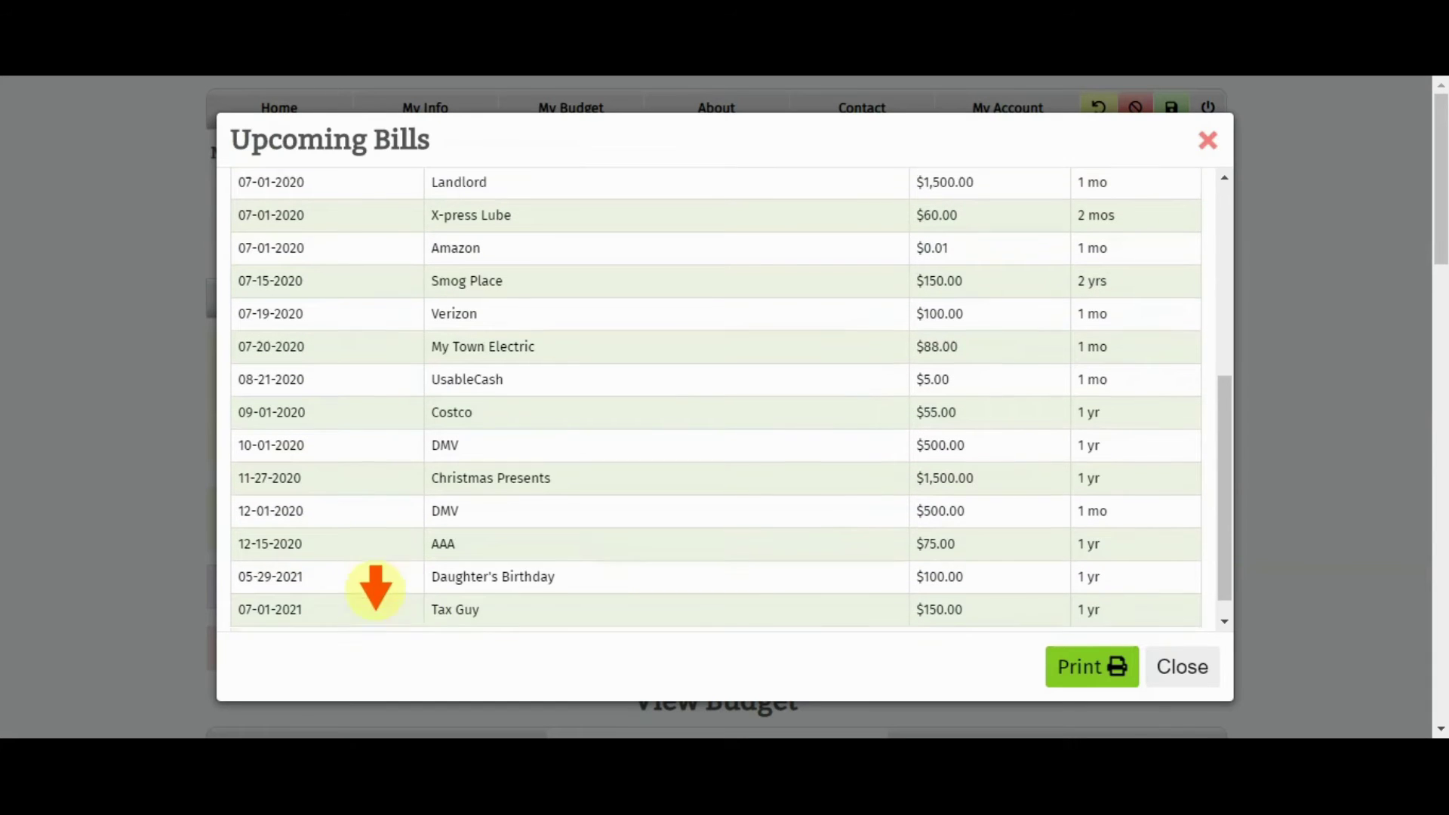
left_click(1094, 666)
left_click(530, 451)
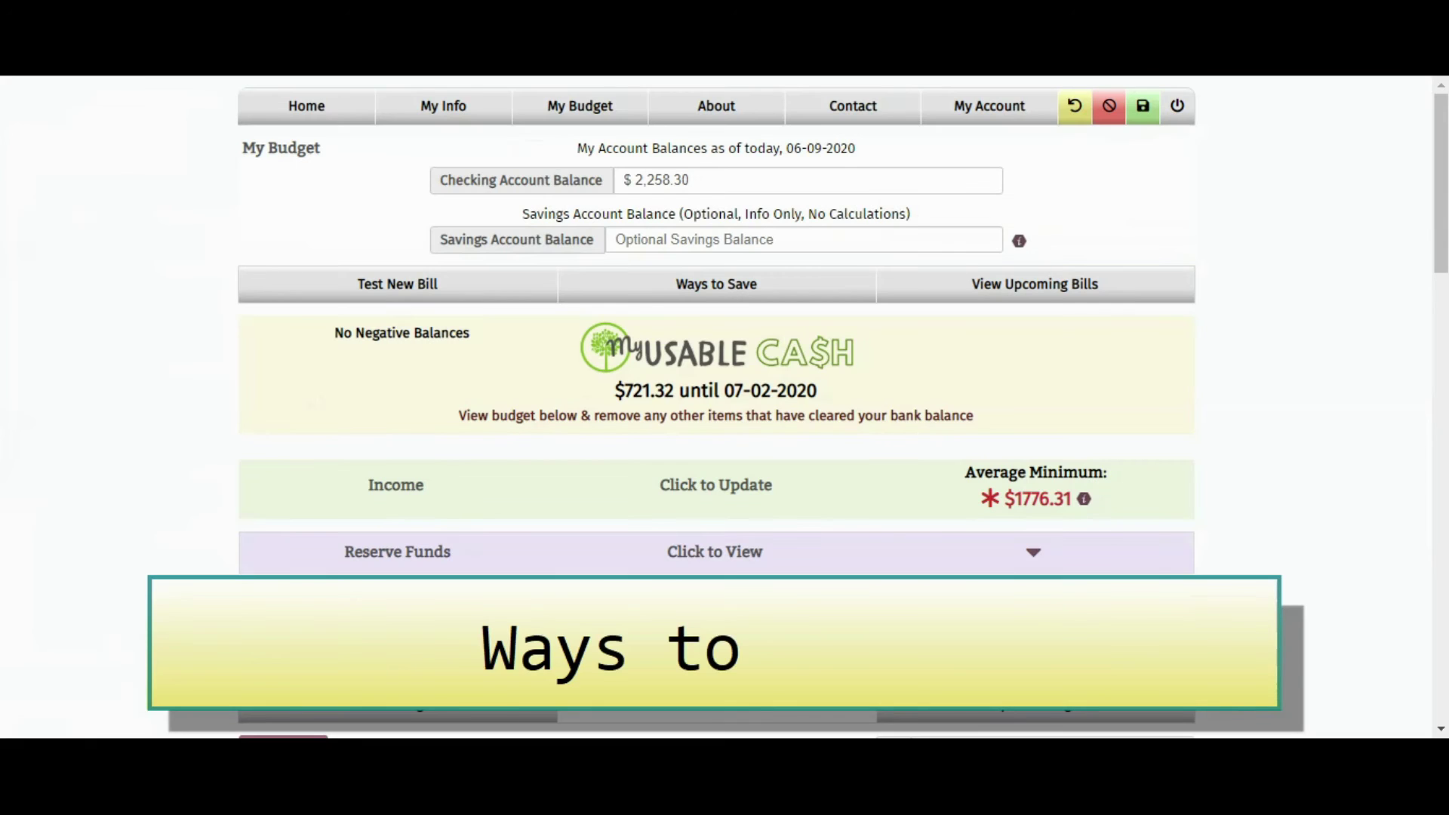
- Open the ways to save and change the non-essential Costco and Toyota bills to necessities
left_click(710, 287)
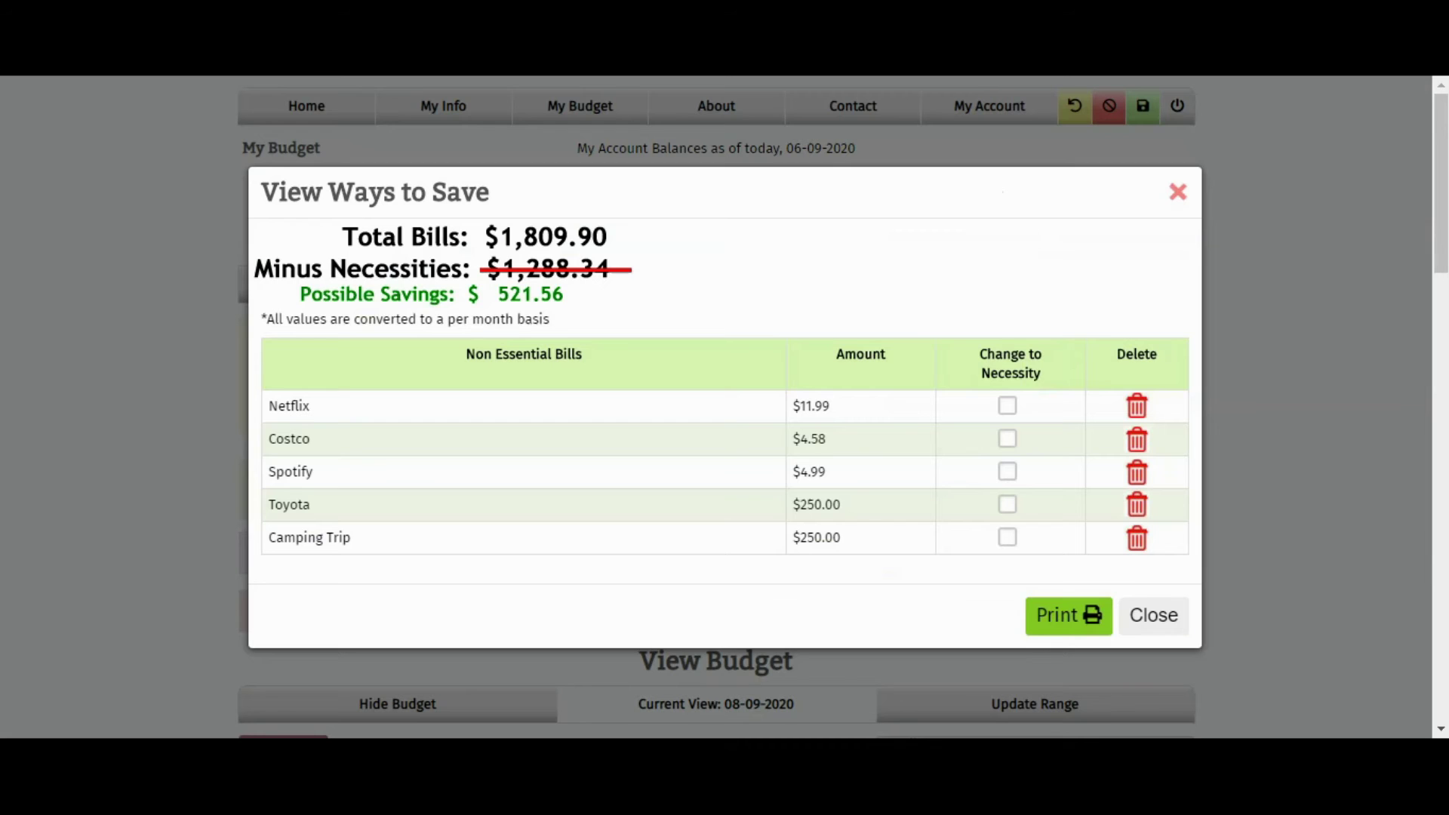
left_click(1007, 438)
left_click(1007, 504)
left_click(972, 615)
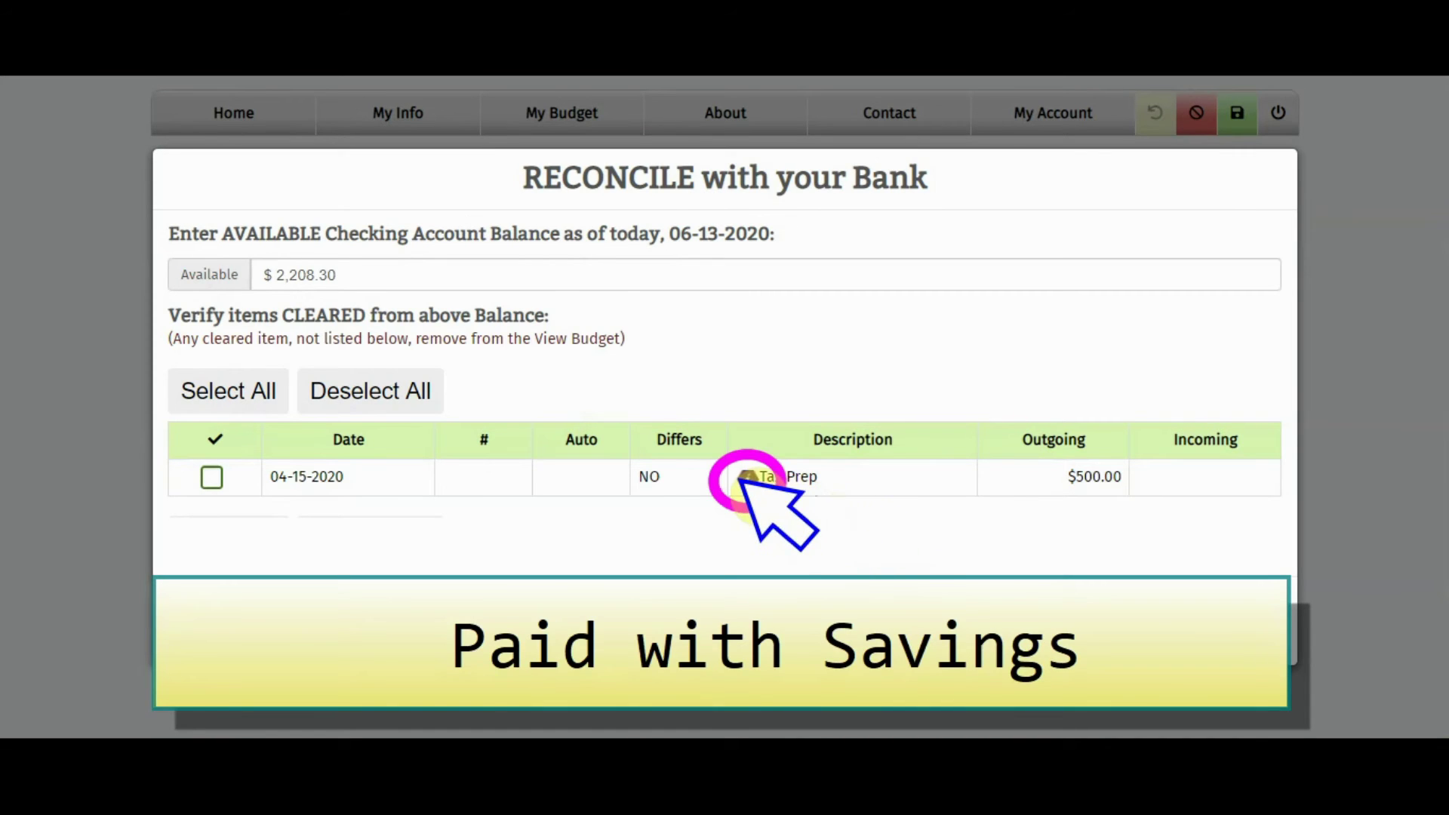
- In the bank reconciliation, set the savings account balance to $500.00, mark Tax Prep as cleared and save
mouse_move(747, 480)
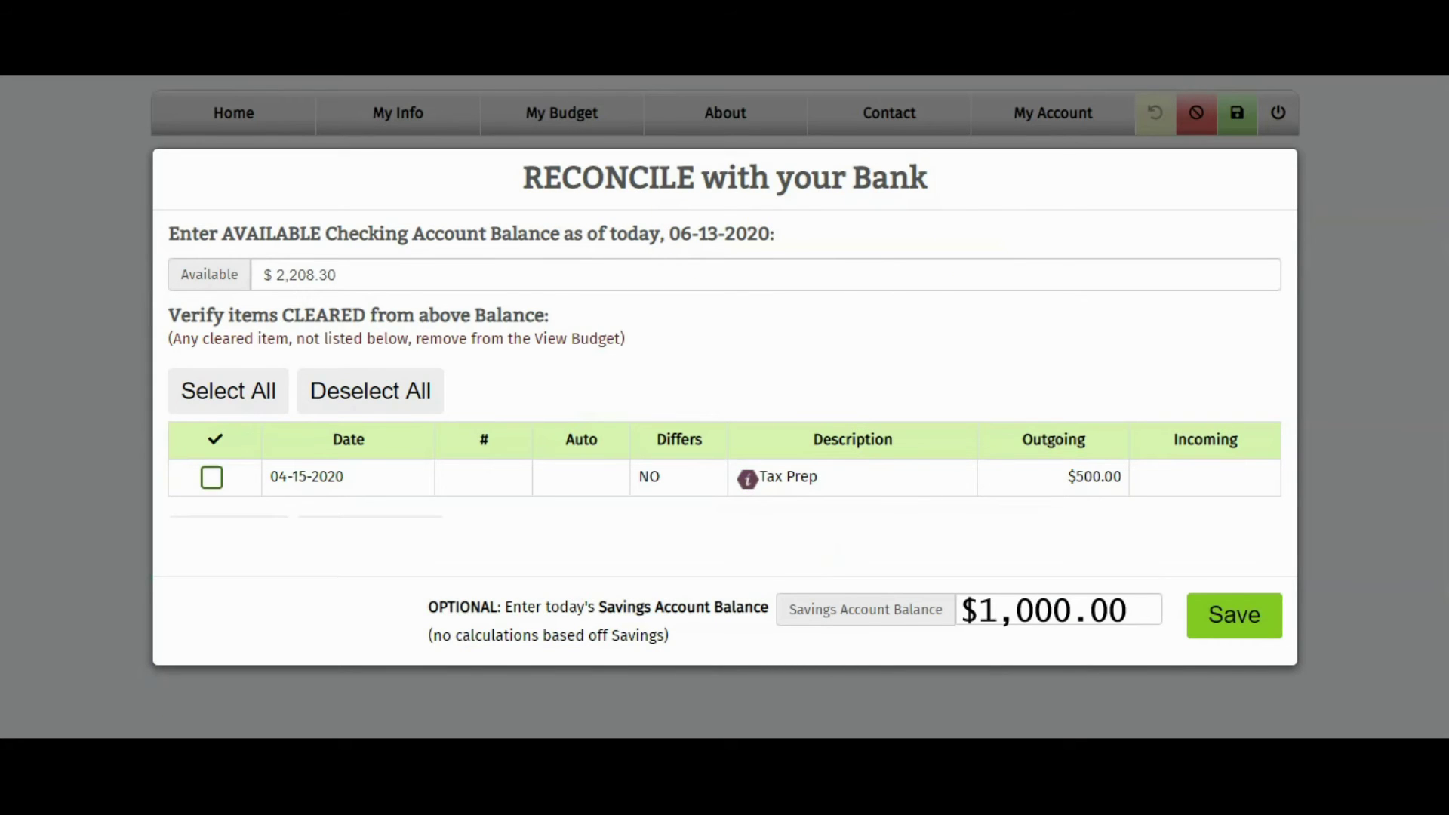
left_click(1071, 609)
type("50")
left_click(212, 477)
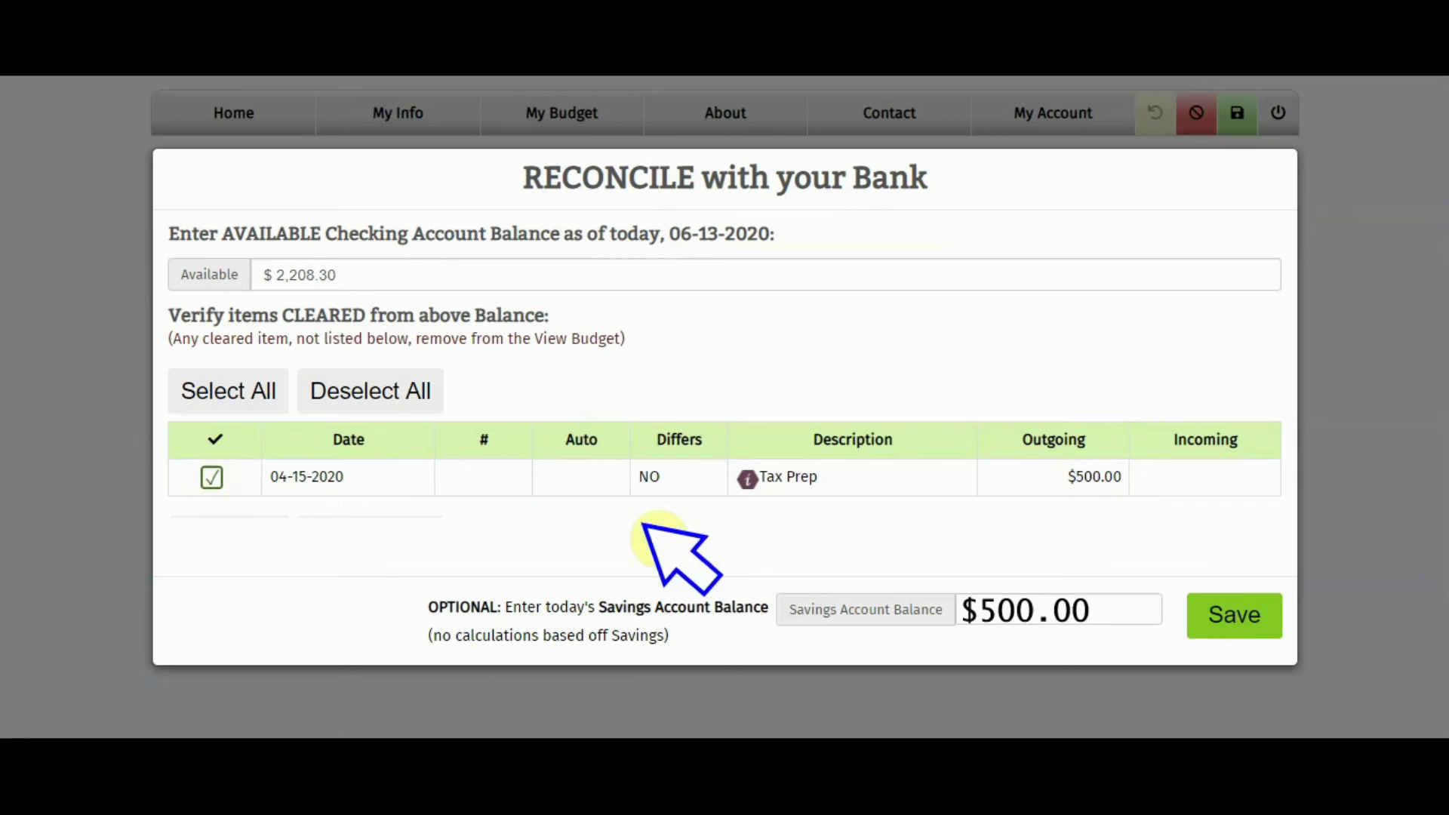
left_click(1226, 608)
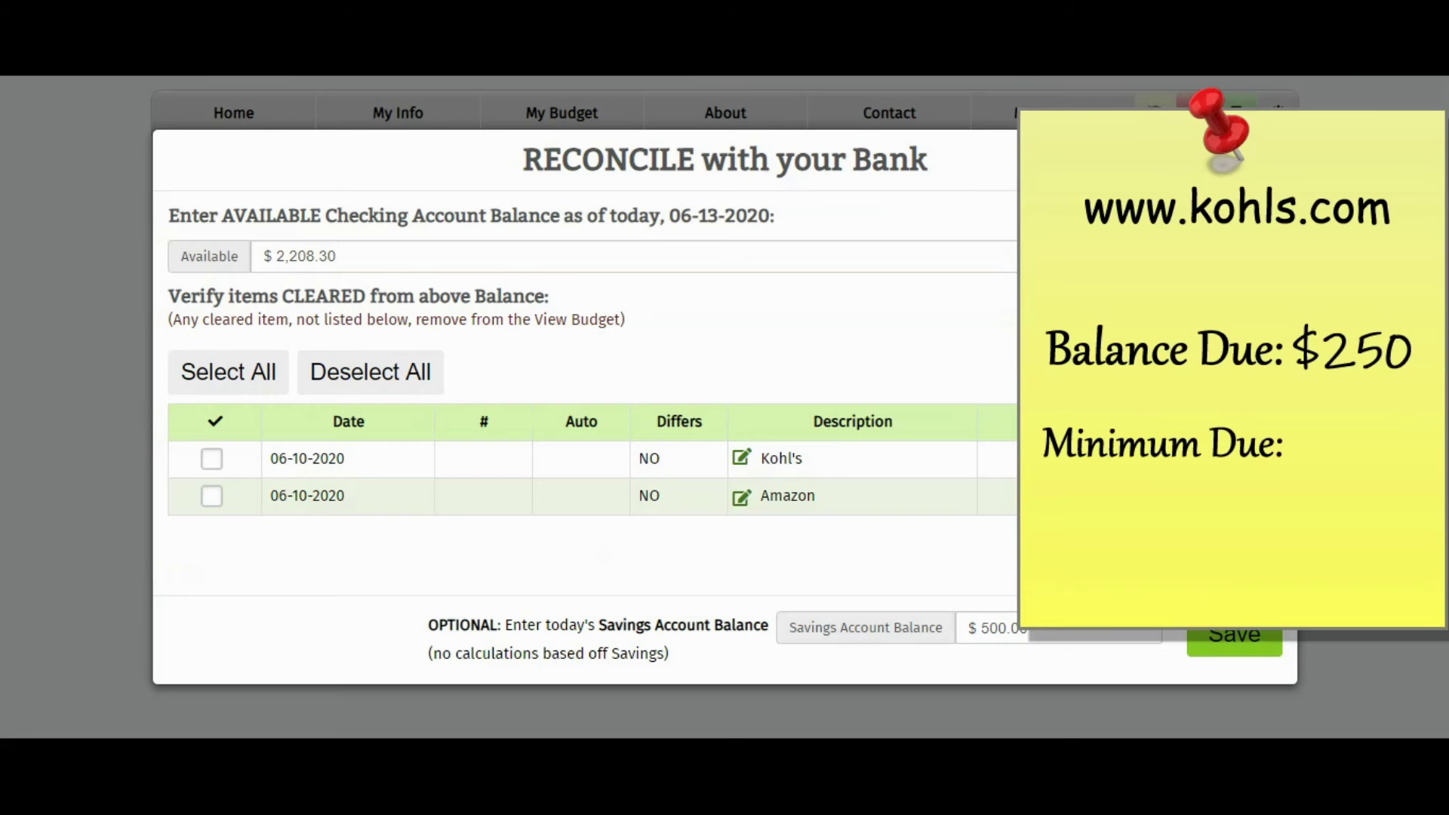
- Edit the Kohl's bill from the reconciliation: set the amount to 25.00, add the note "Total Balance $250; Minimum $25" and save it
left_click(742, 457)
left_click(355, 351)
type("25.00")
left_click(528, 632)
type("Total Balance $250; Minimum $25")
left_click(891, 670)
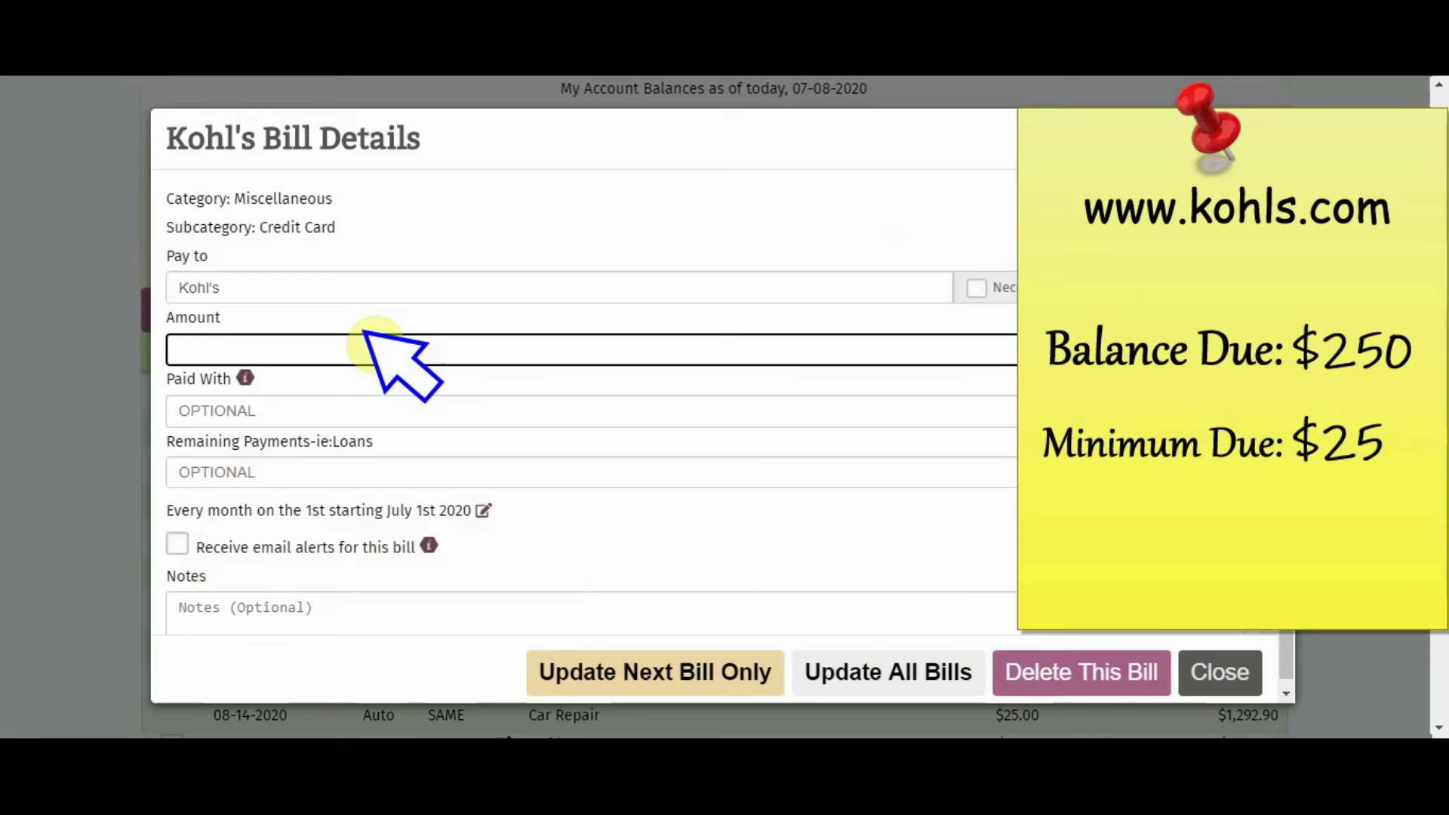
- Set the Kohl's amount to $250.00 for the next bill only and toggle the *Kohl's one-time item's enabled setting
type("250.00")
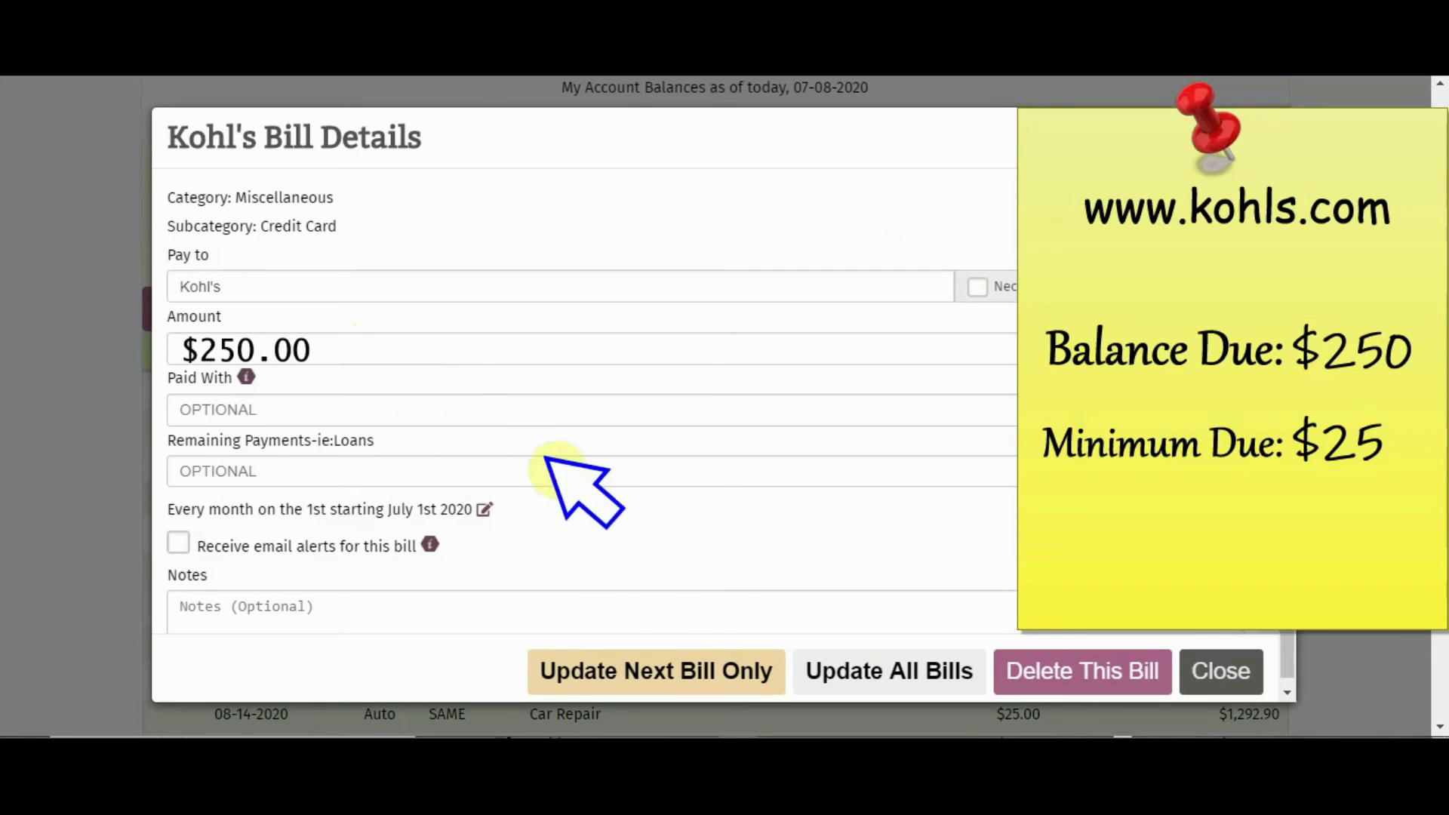
left_click(655, 669)
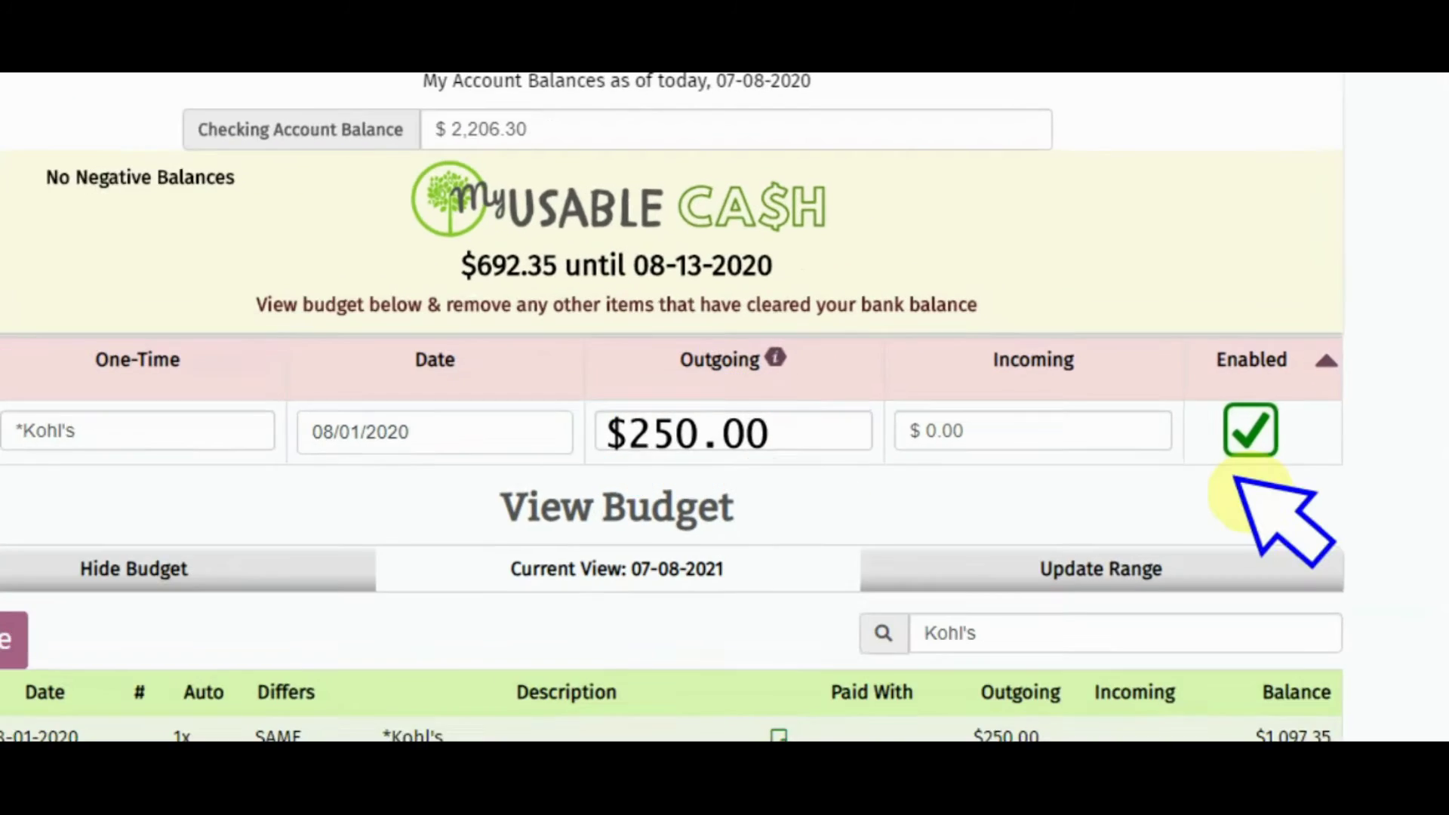
left_click(1216, 373)
left_click(1216, 373)
left_click(1216, 373)
left_click(1308, 527)
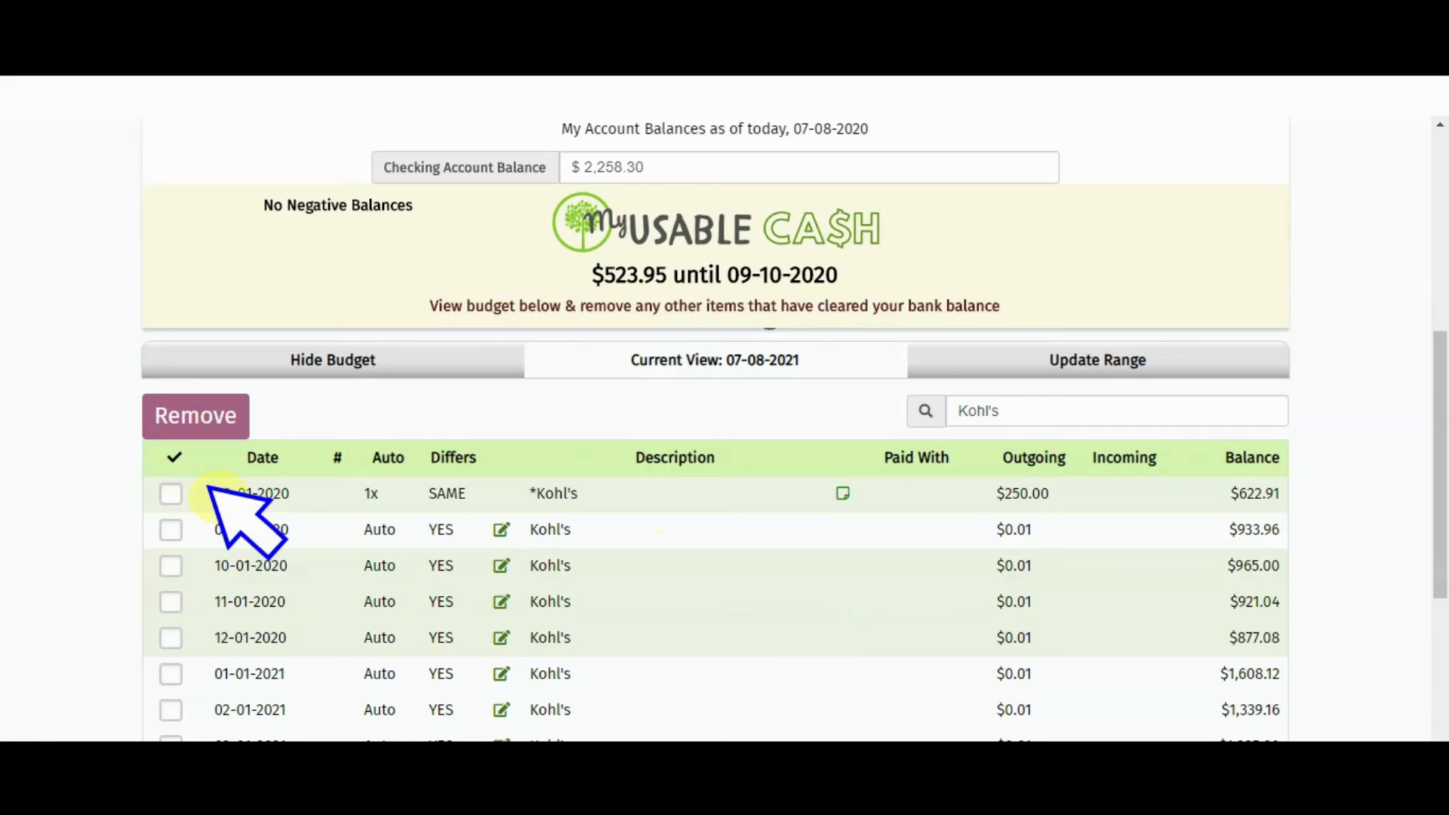
- Remove the 08-01-2020 *Kohl's one-time entry from the budget
left_click(170, 493)
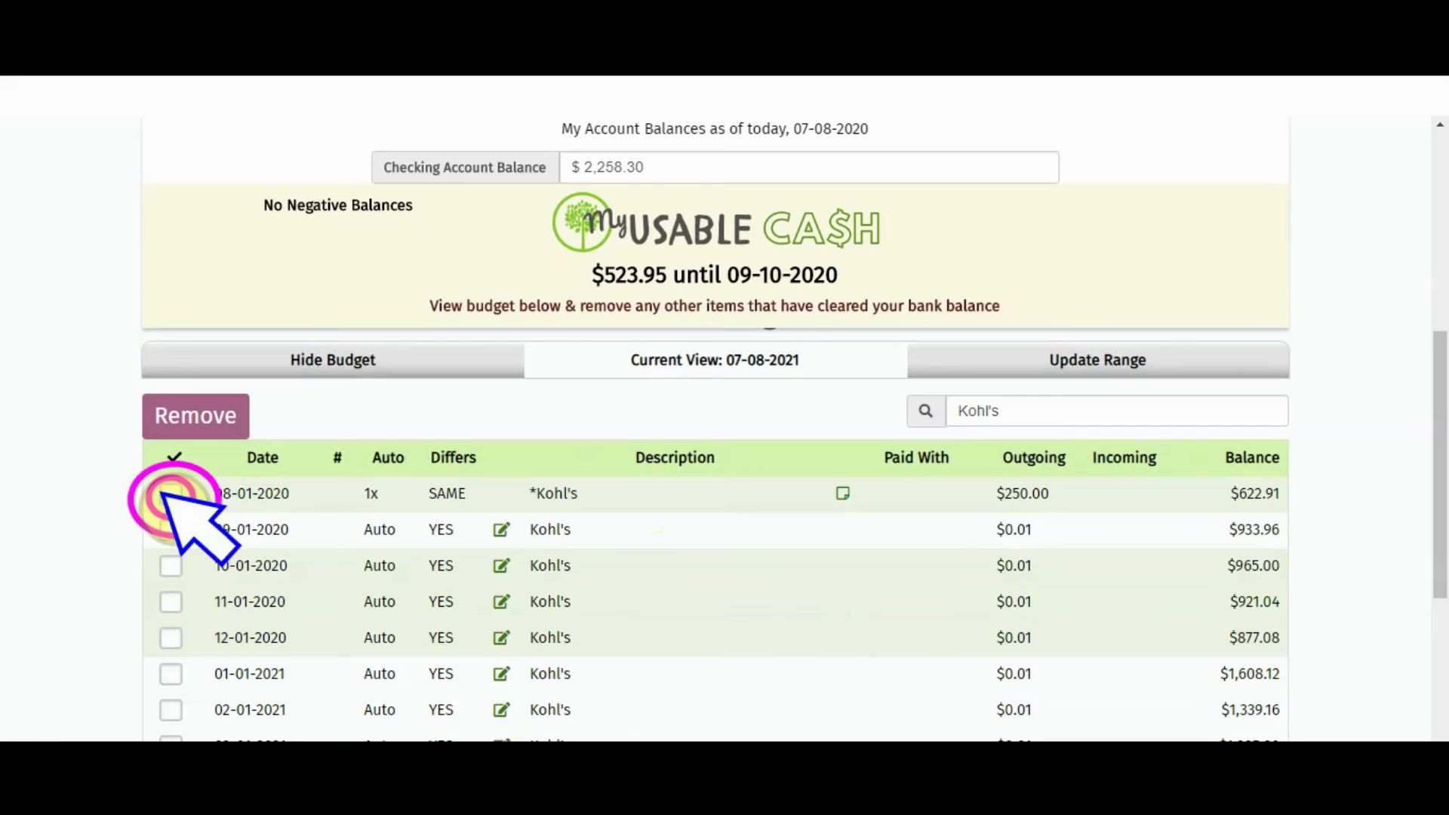
left_click(195, 416)
left_click(1187, 505)
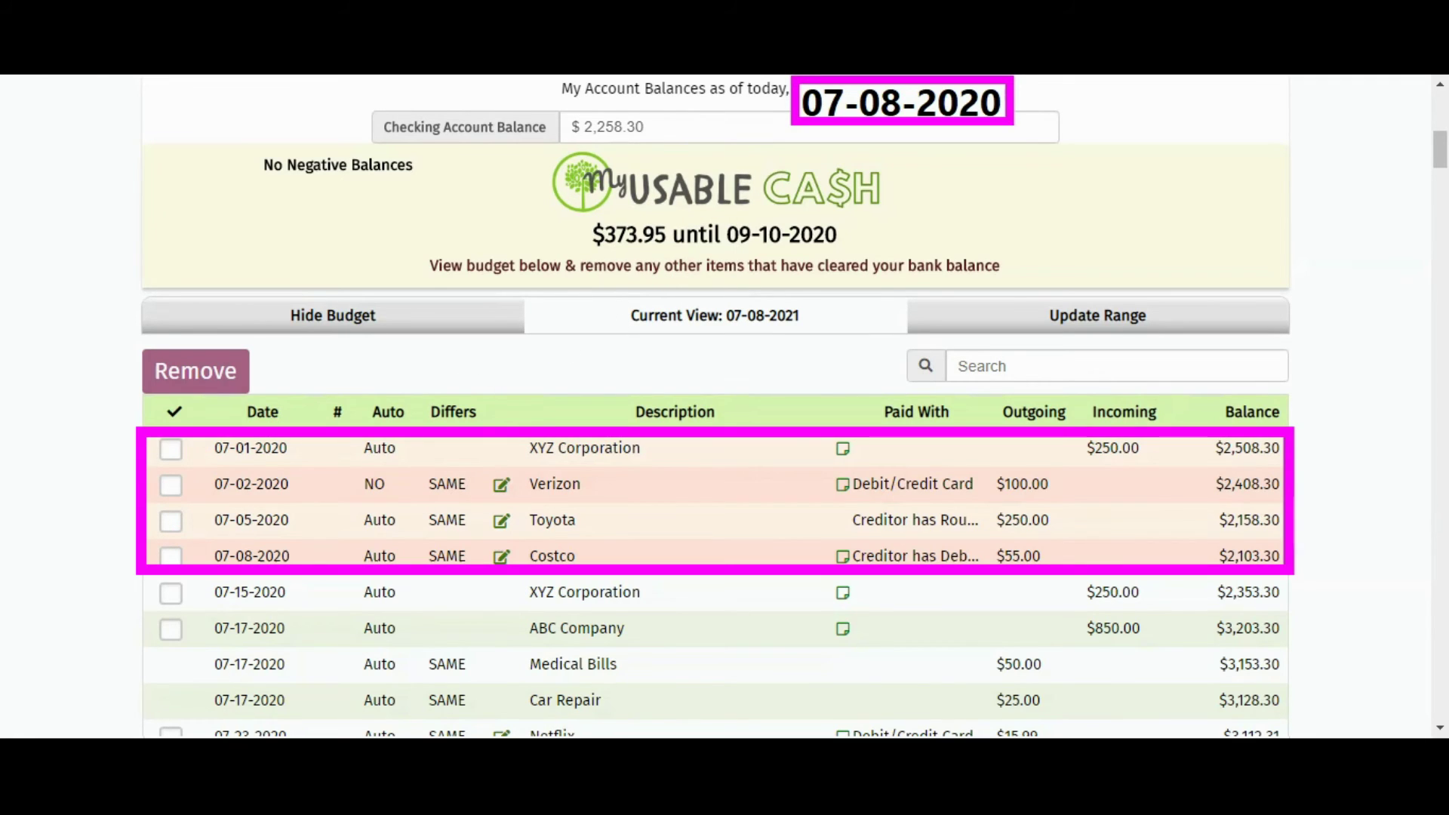
- Remove the XYZ Corporation, Verizon, Toyota and Costco entries dated 07-01-2020 through 07-08-2020 from the budget
left_click(170, 449)
left_click(171, 483)
left_click(171, 520)
left_click(171, 556)
left_click(195, 371)
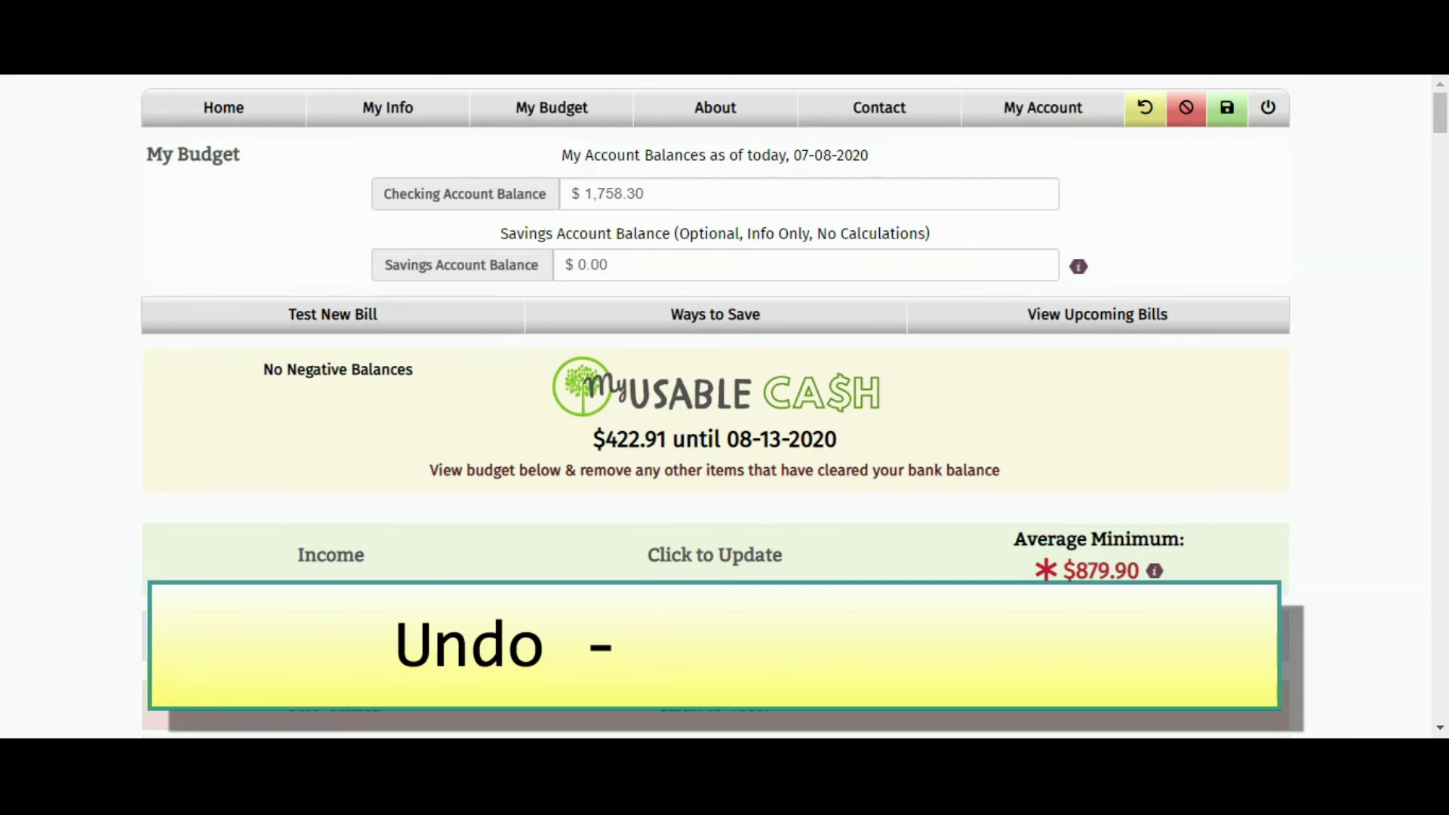
- Undo the last budget change
left_click(1140, 108)
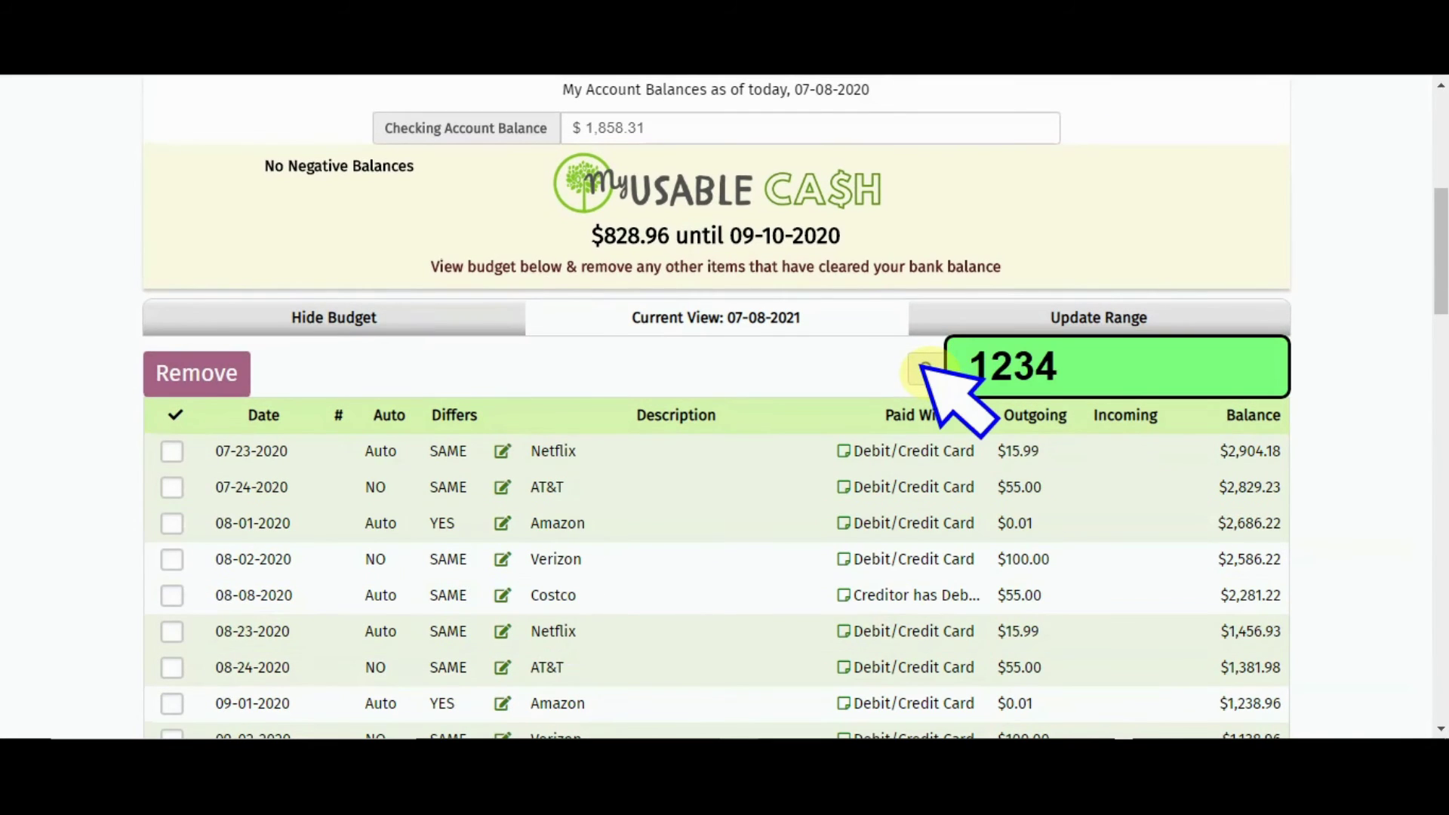
- Open the ways to satisfy the negative balances from the overdraft notice
mouse_move(849, 526)
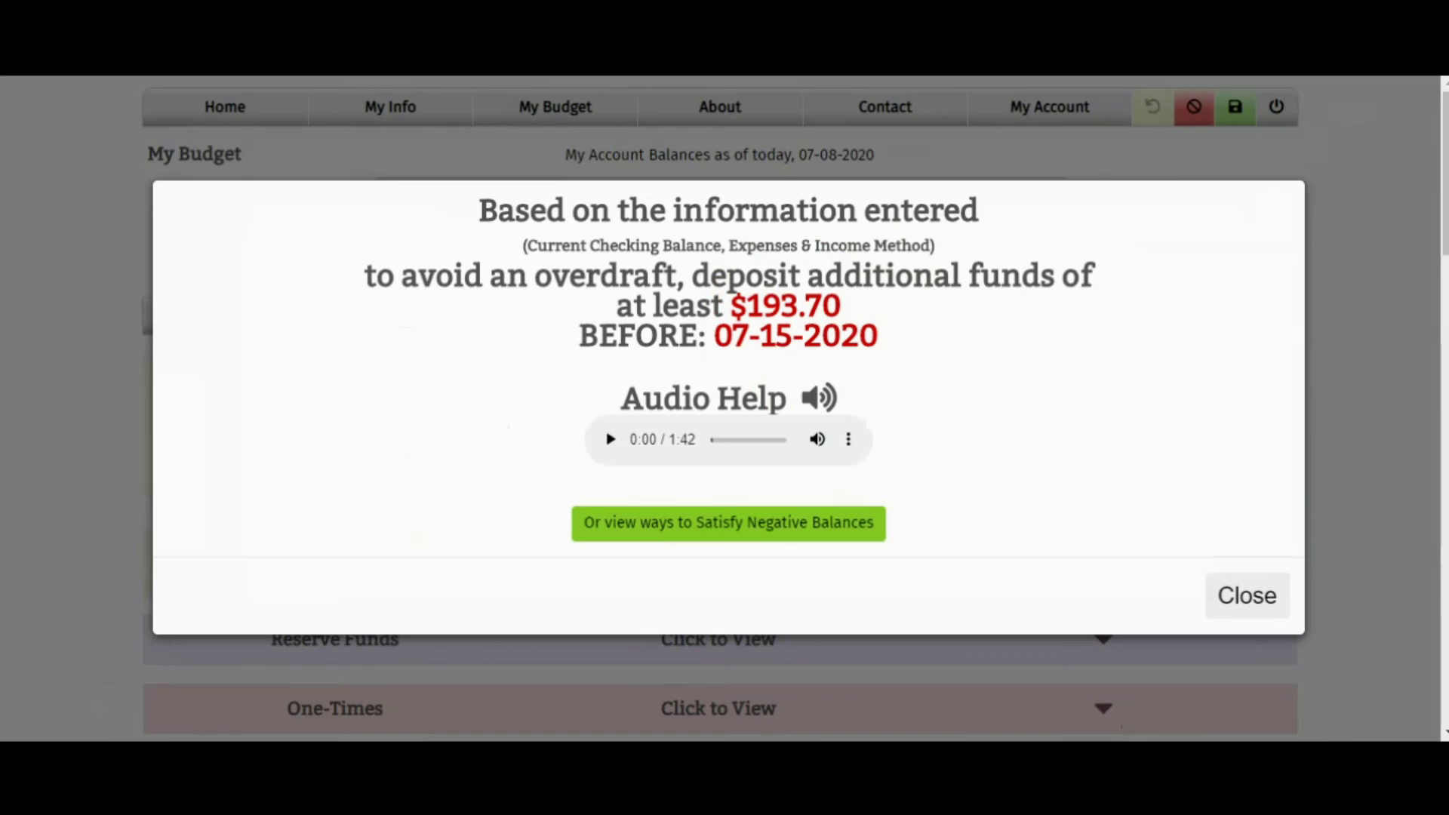
left_click(726, 507)
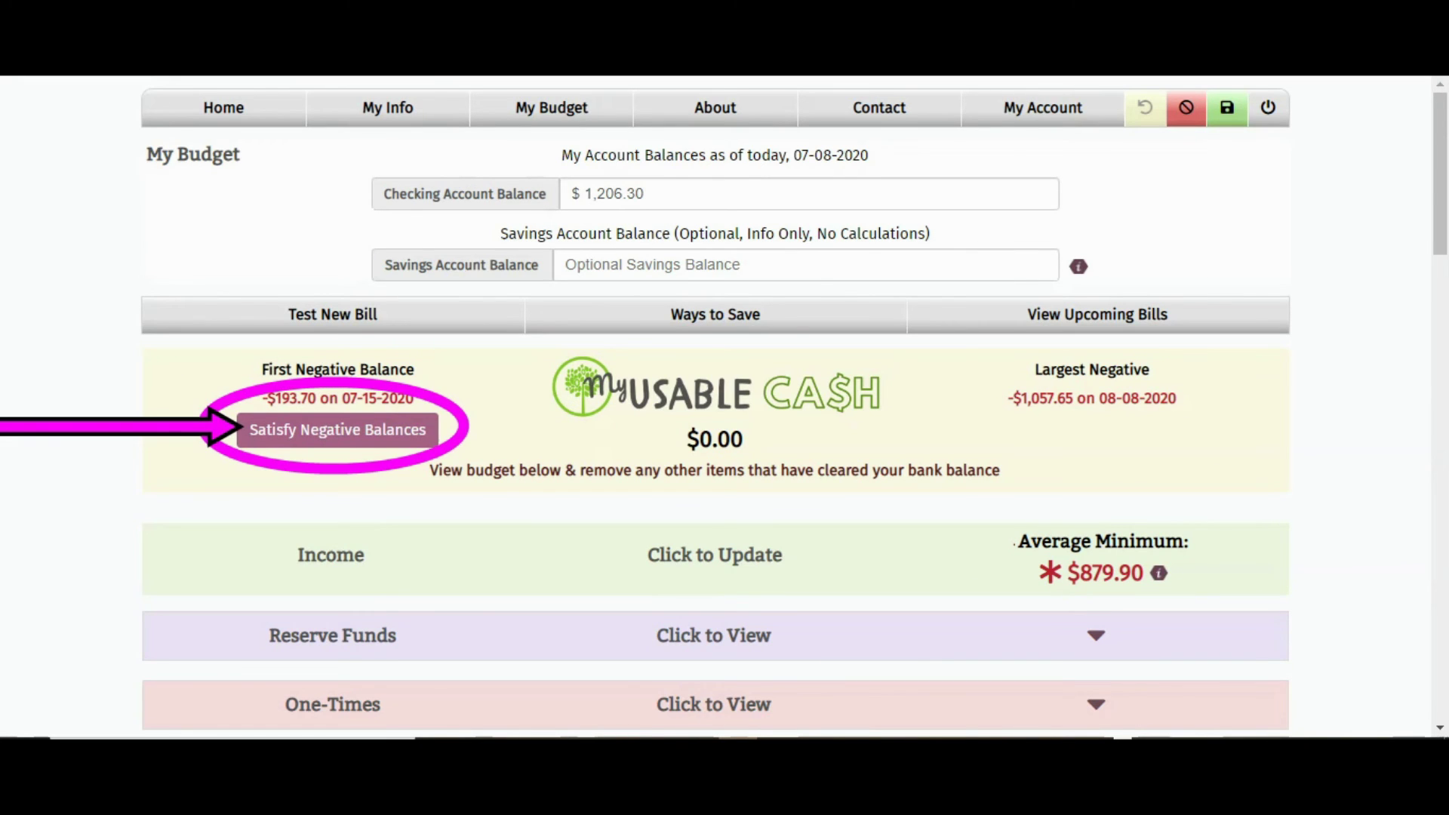
left_click(712, 113)
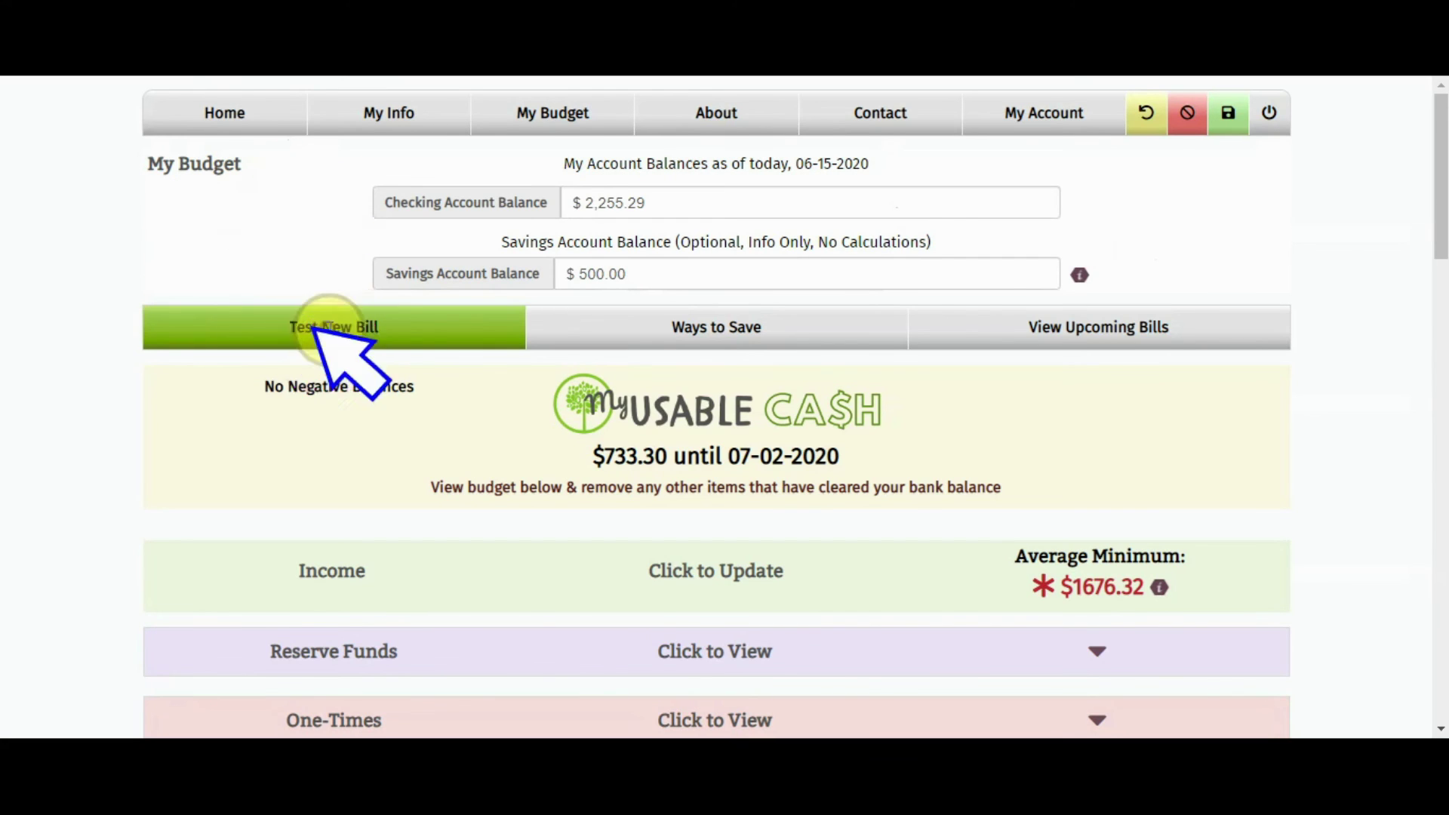
- Start testing a new bill with the category Car and the subcategory Automobile Loan
left_click(324, 328)
left_click(909, 200)
left_click(344, 255)
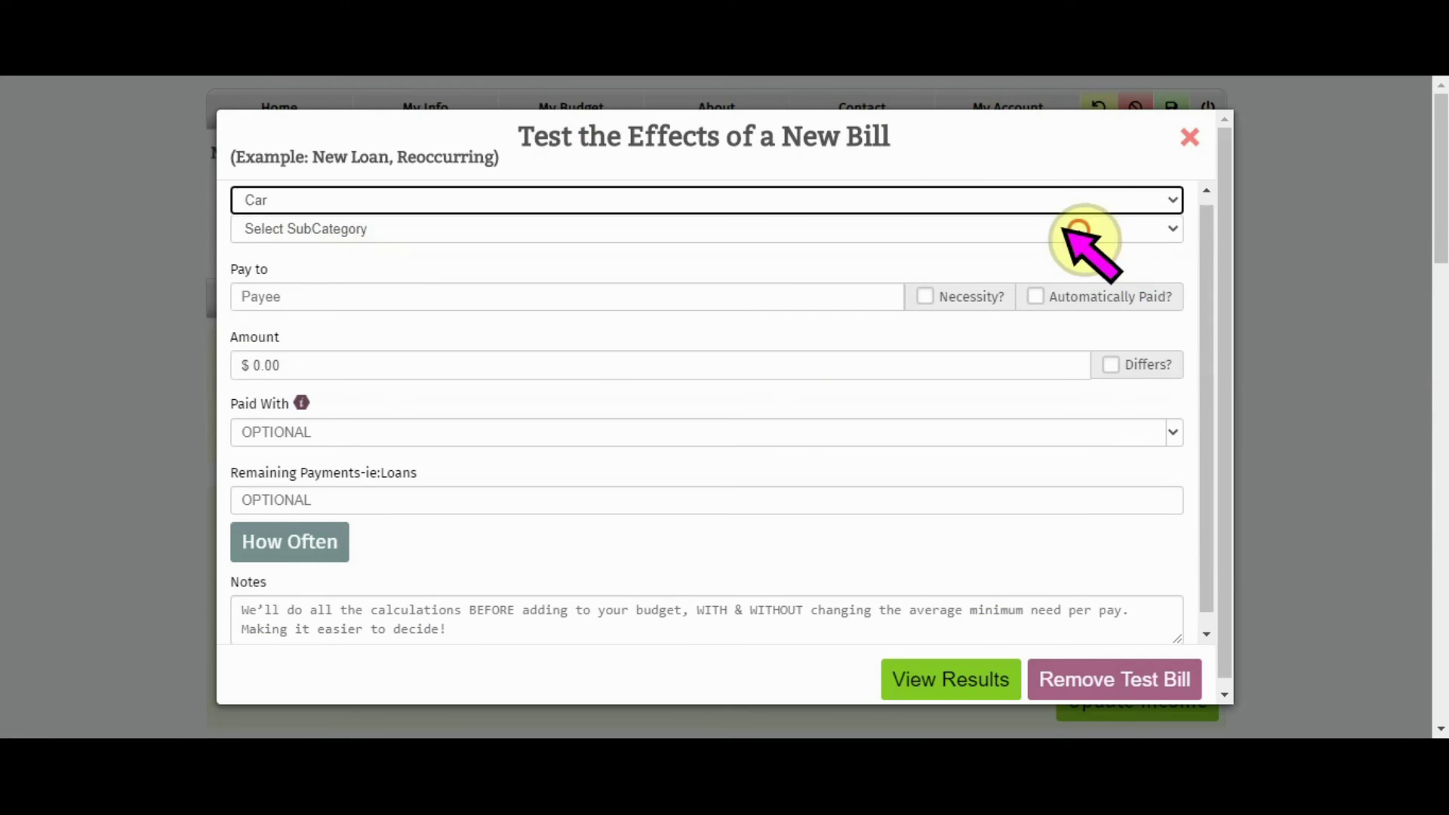
left_click(1072, 229)
left_click(320, 268)
- Enter Another Car as the test bill's payee, mark it as a necessity and automatically paid, and set the amount to 350
left_click(623, 291)
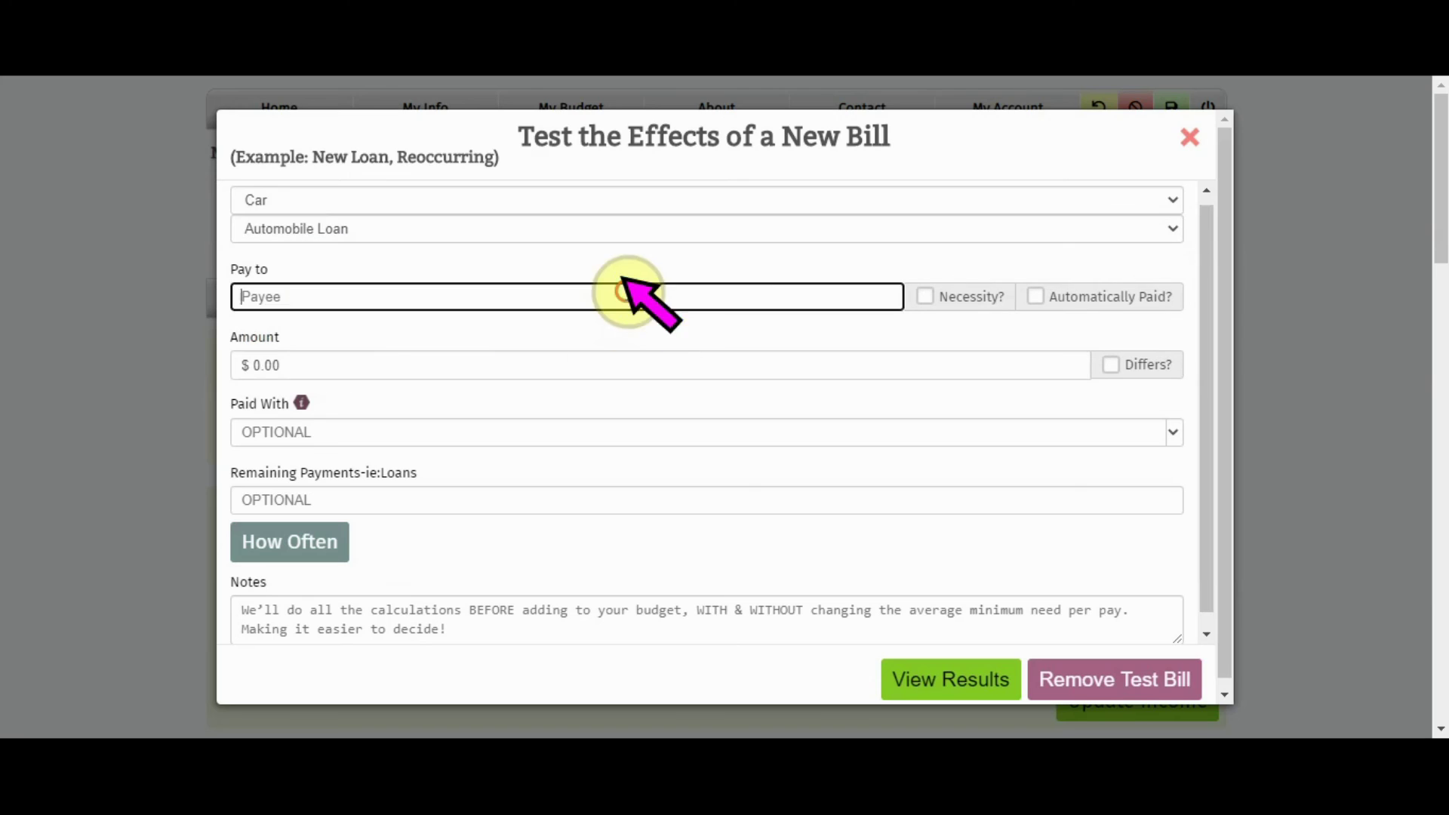
type("Another Car")
left_click(925, 296)
left_click(1035, 296)
left_click(1056, 365)
type("350")
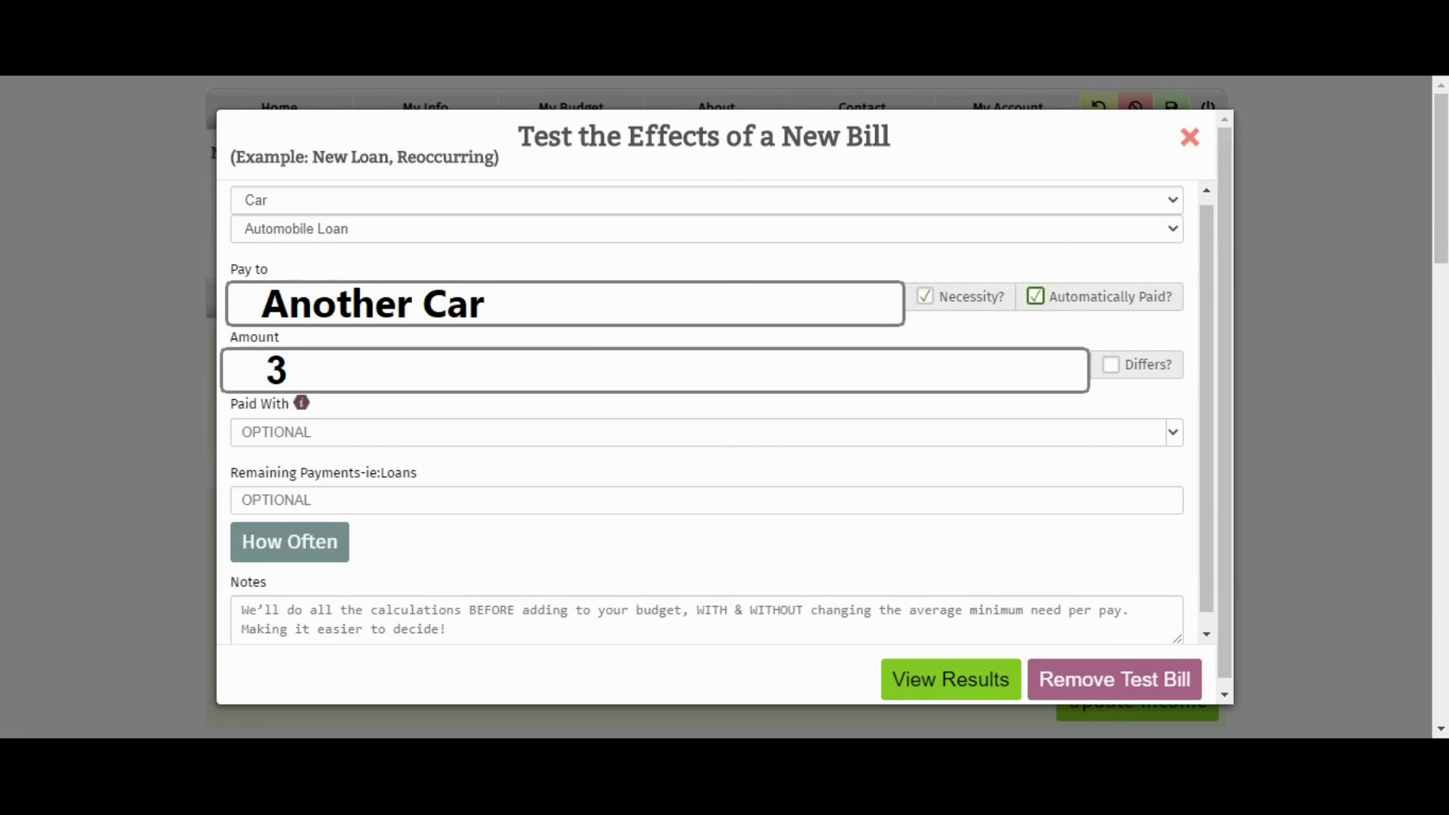
- Set the test bill's payment method to Bill Pay-Elec, remaining payments to 48, and frequency to monthly on the 15th starting July 15th 2020
left_click(1173, 432)
left_click(766, 474)
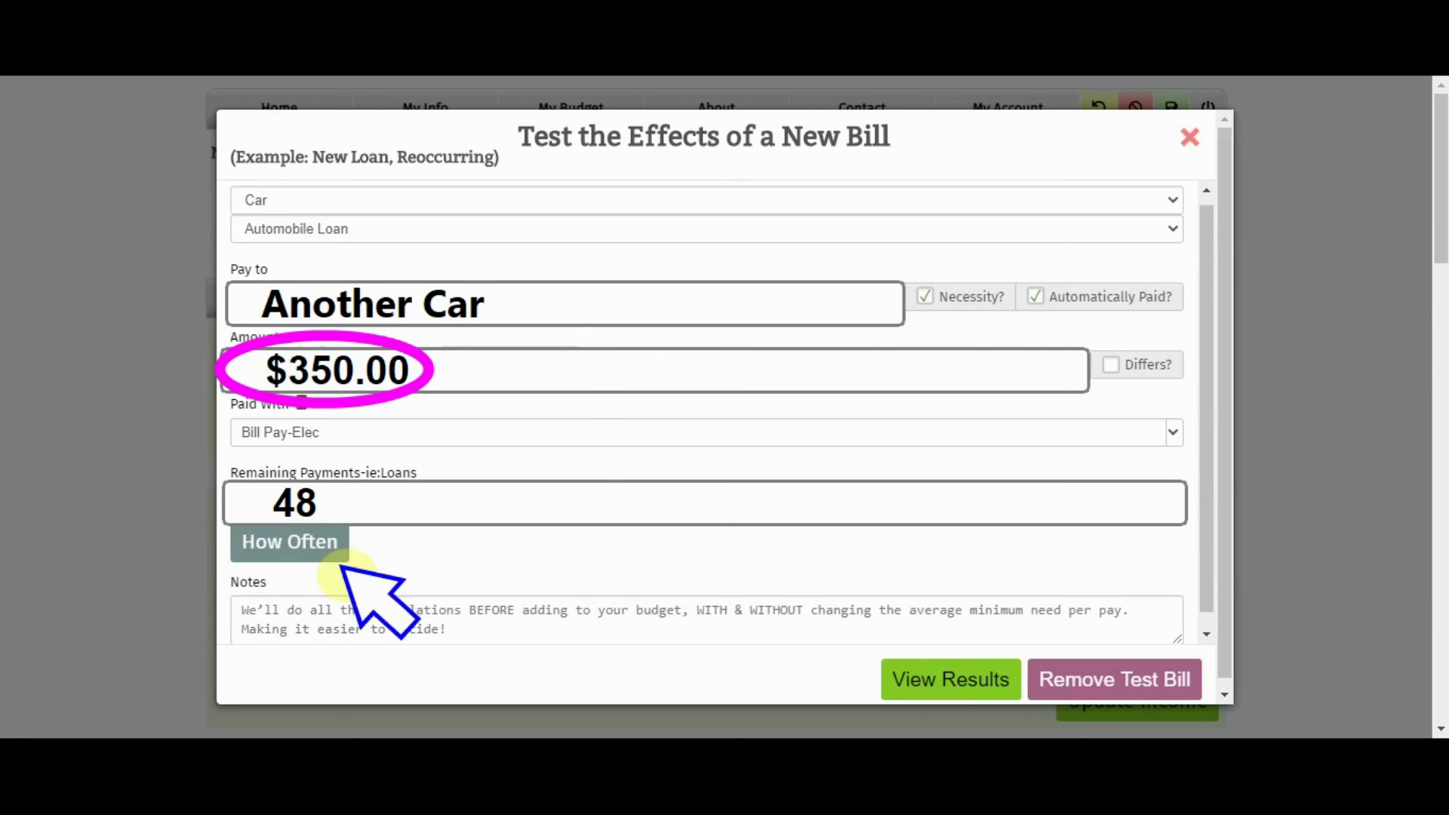
left_click(342, 563)
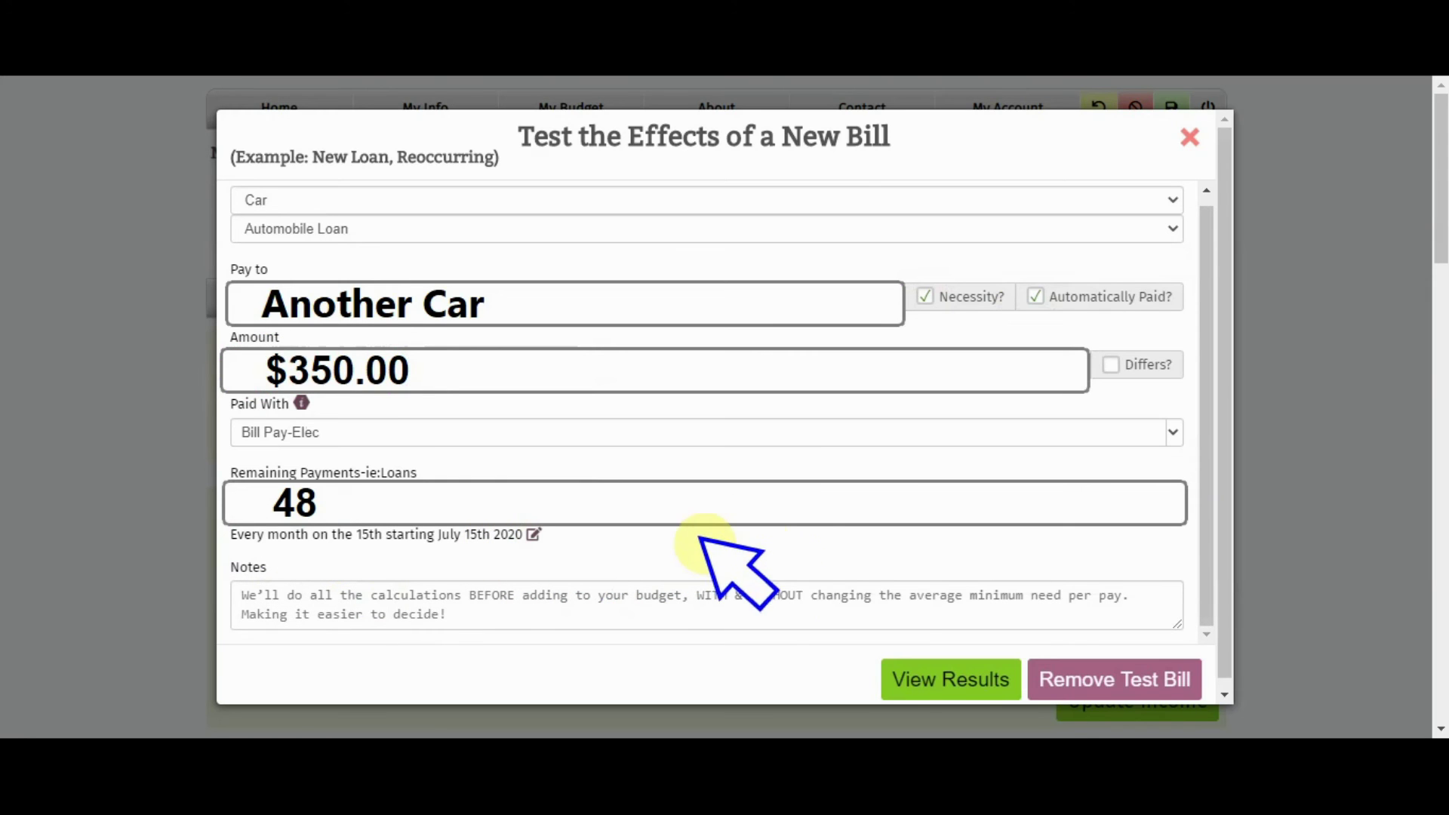
- View the summary of changes for the test bill and test its effects with the main income set to $1,000.00
left_click(971, 673)
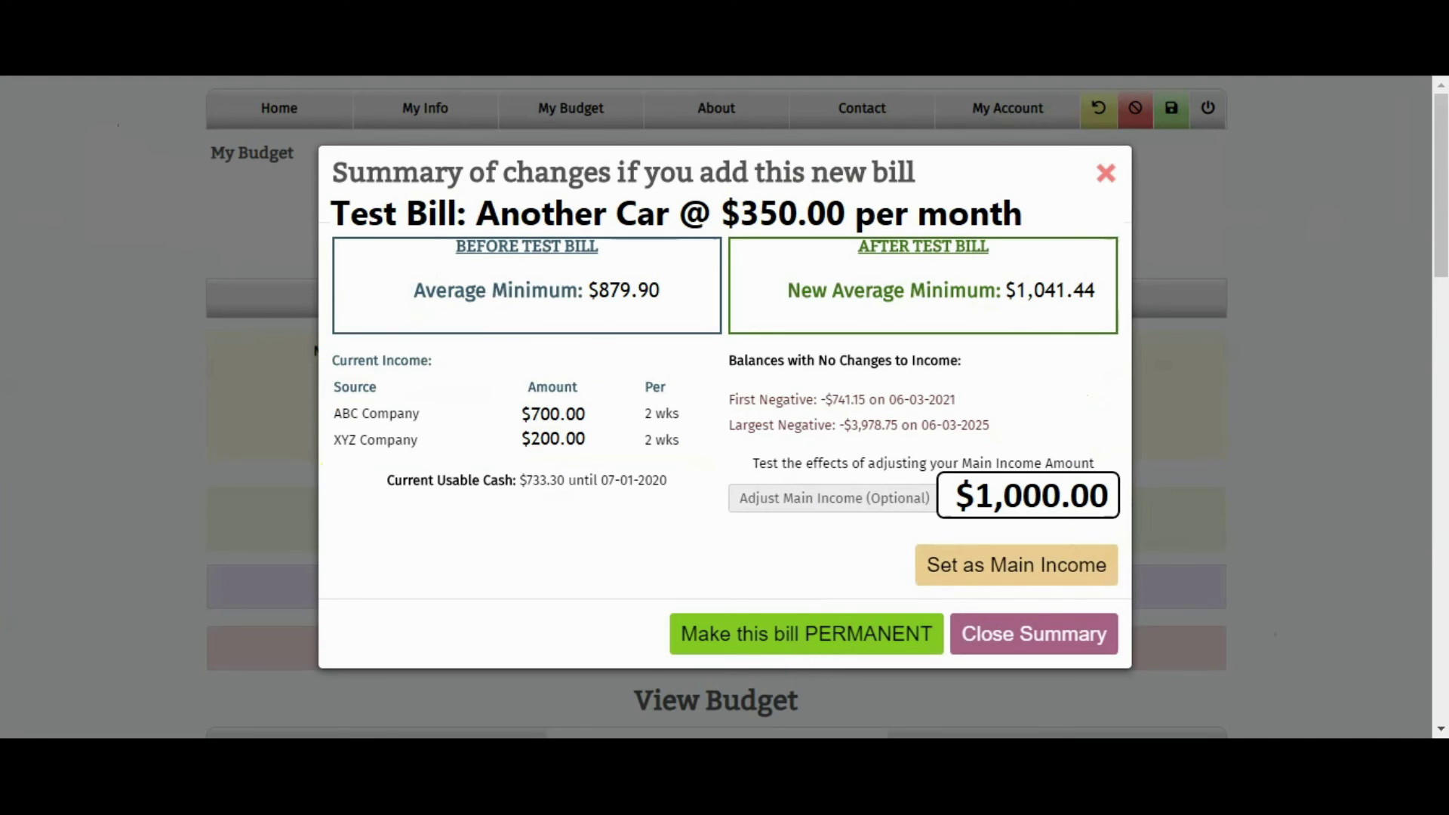
left_click(1028, 567)
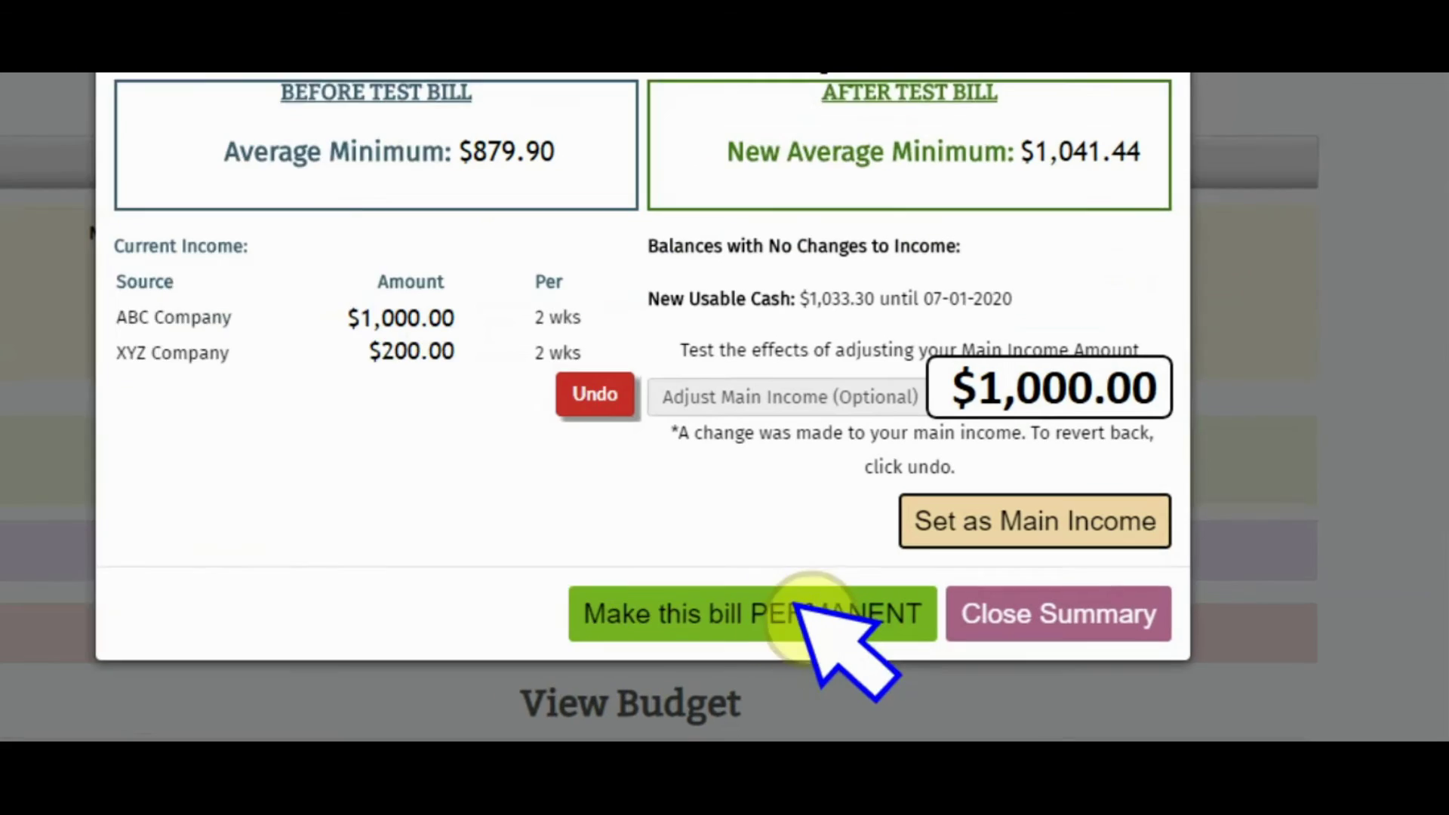
left_click(821, 628)
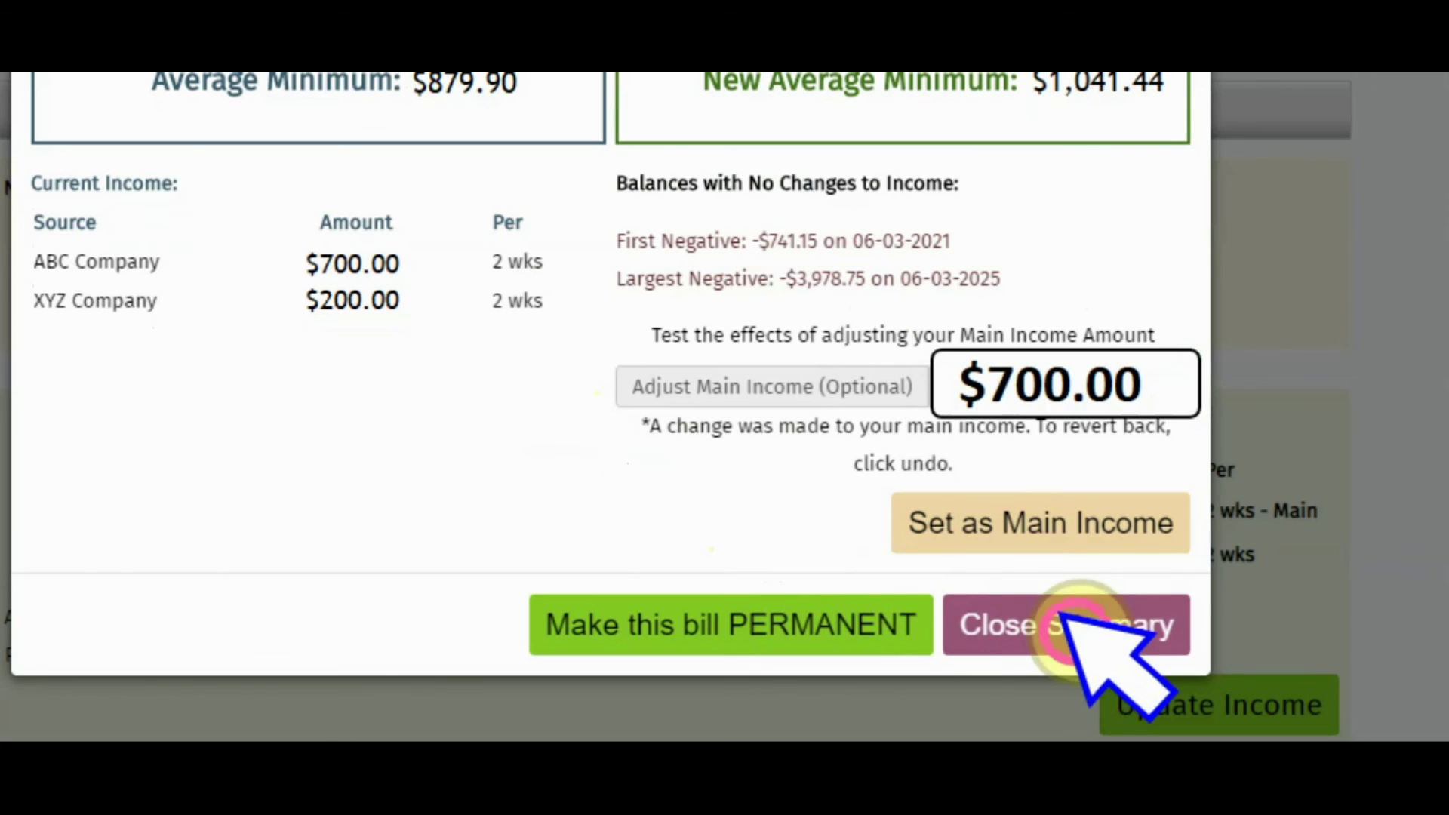
- Close the summary of changes and remove the Another Car test bill
left_click(1077, 623)
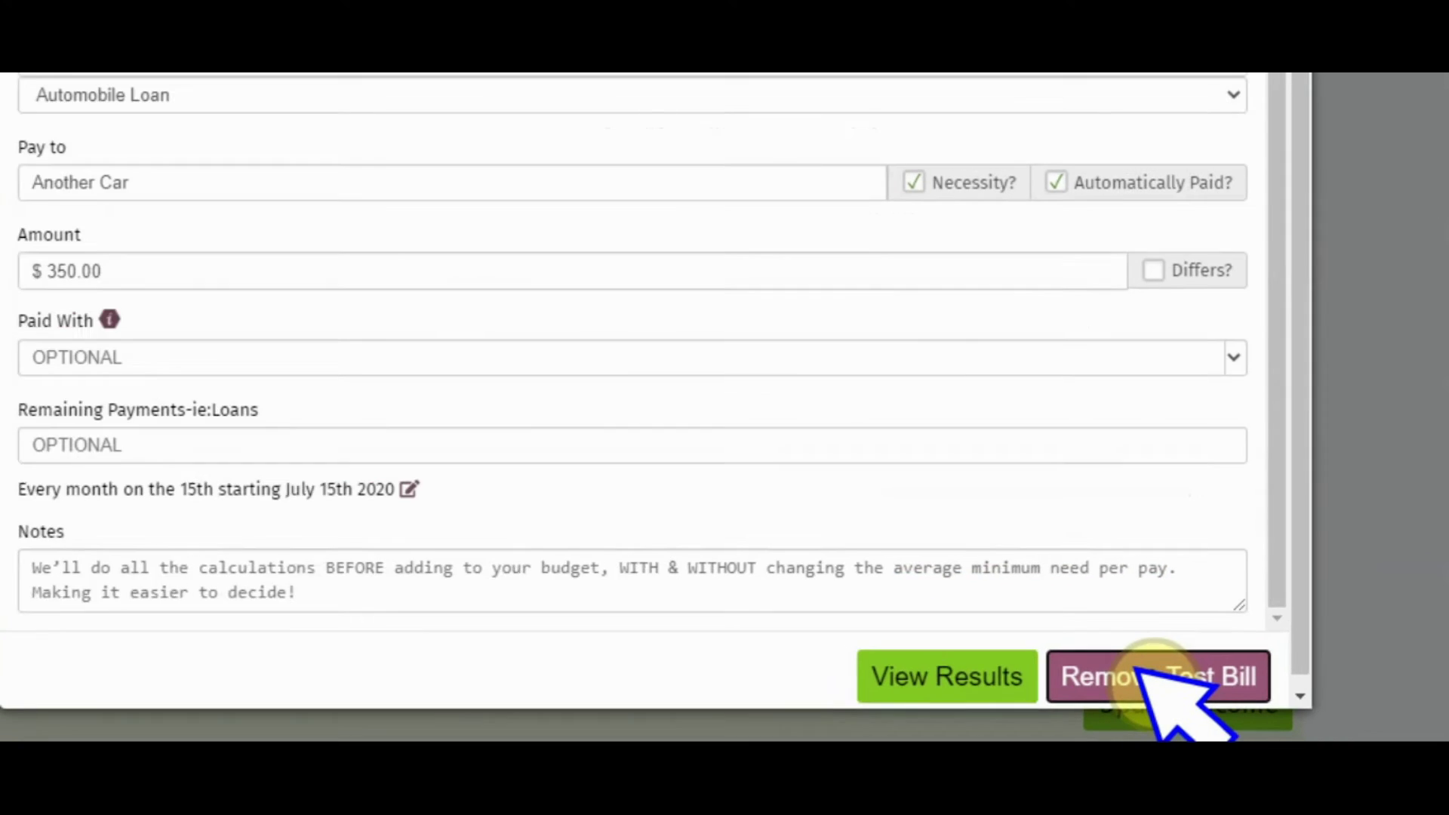
left_click(1168, 668)
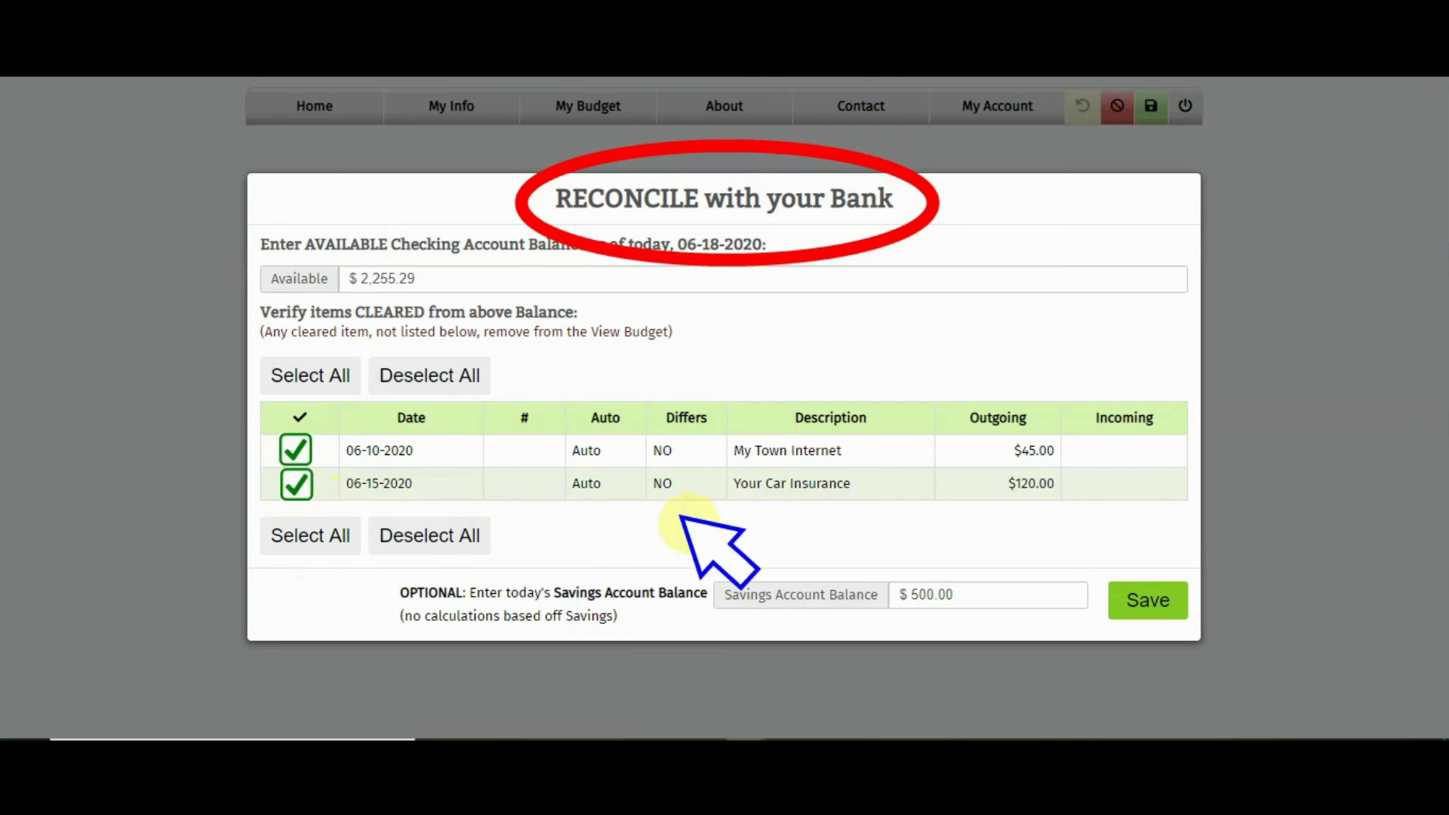
- Save the bank reconciliation with the My Town Internet and Your Car Insurance items marked as cleared
left_click(1142, 595)
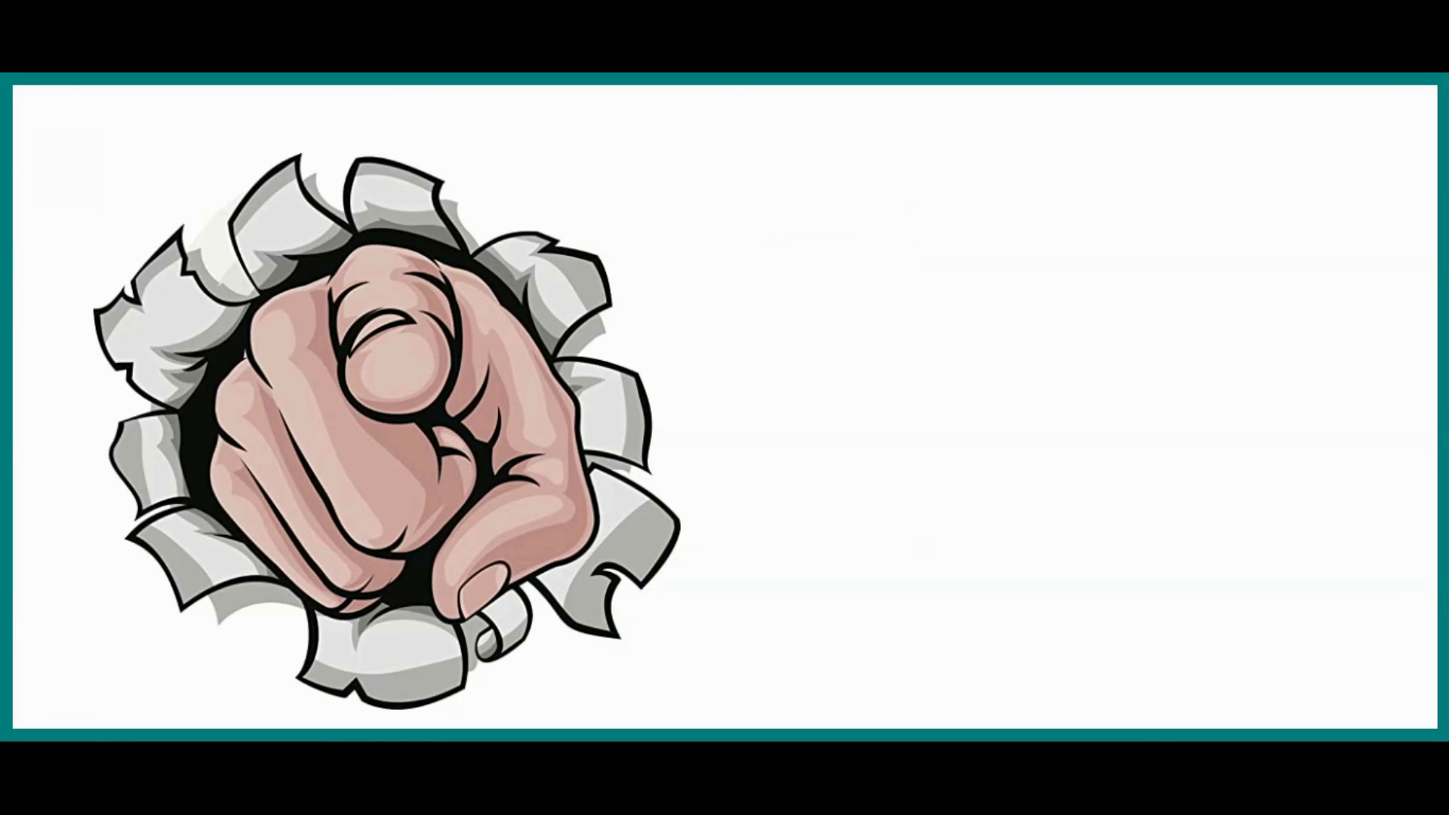